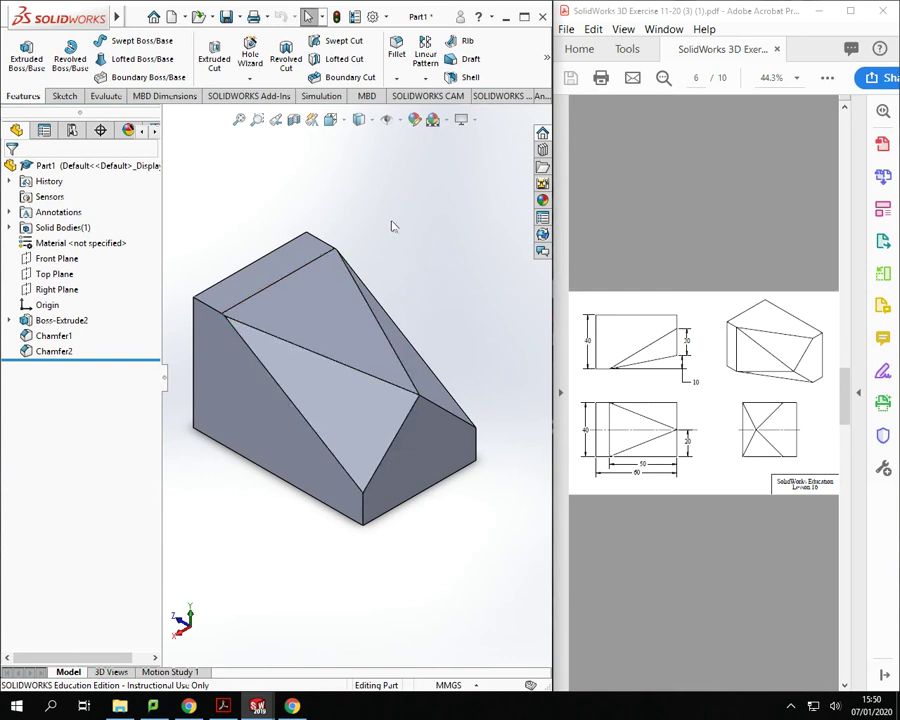
- Create a new blank part document (Part4) and dismiss the unsaved-document notice
{"action": "left_click", "coordinate": [135, 17]}
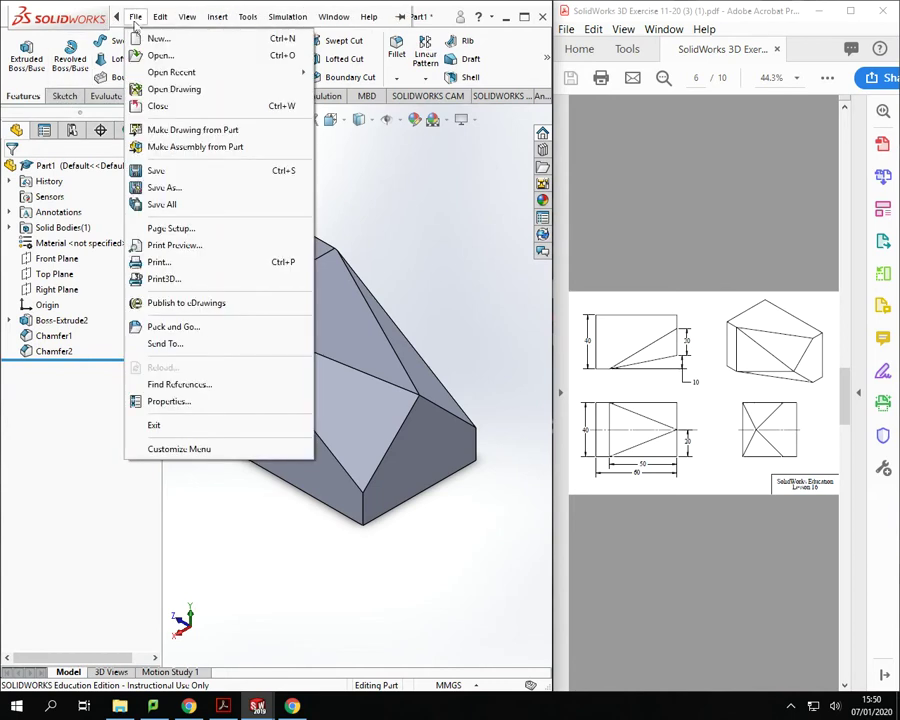
{"action": "left_click", "coordinate": [148, 38]}
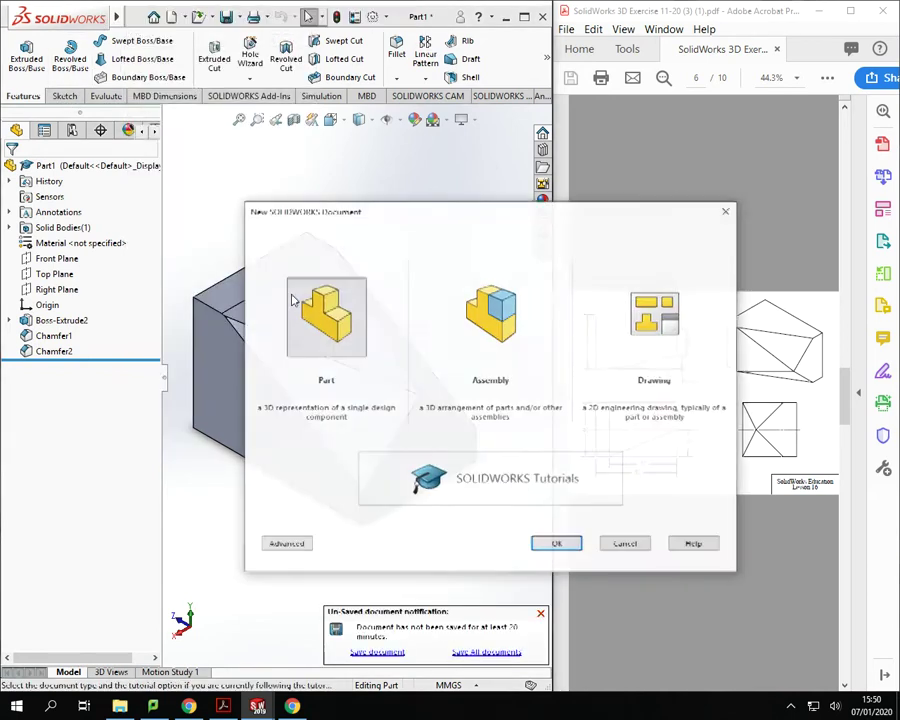
{"action": "left_click", "coordinate": [556, 543]}
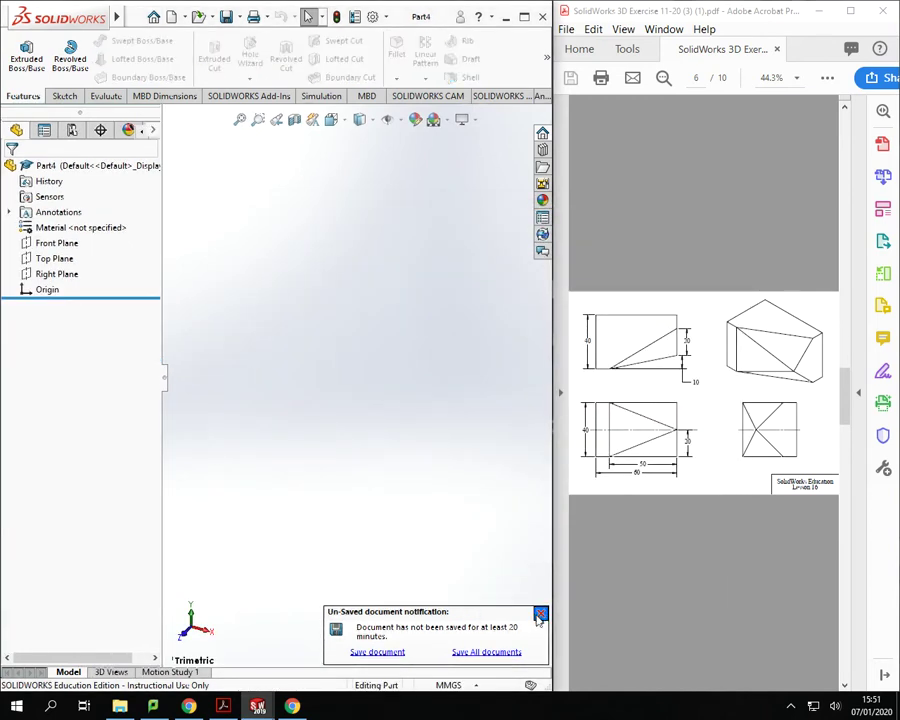
{"action": "left_click", "coordinate": [541, 614]}
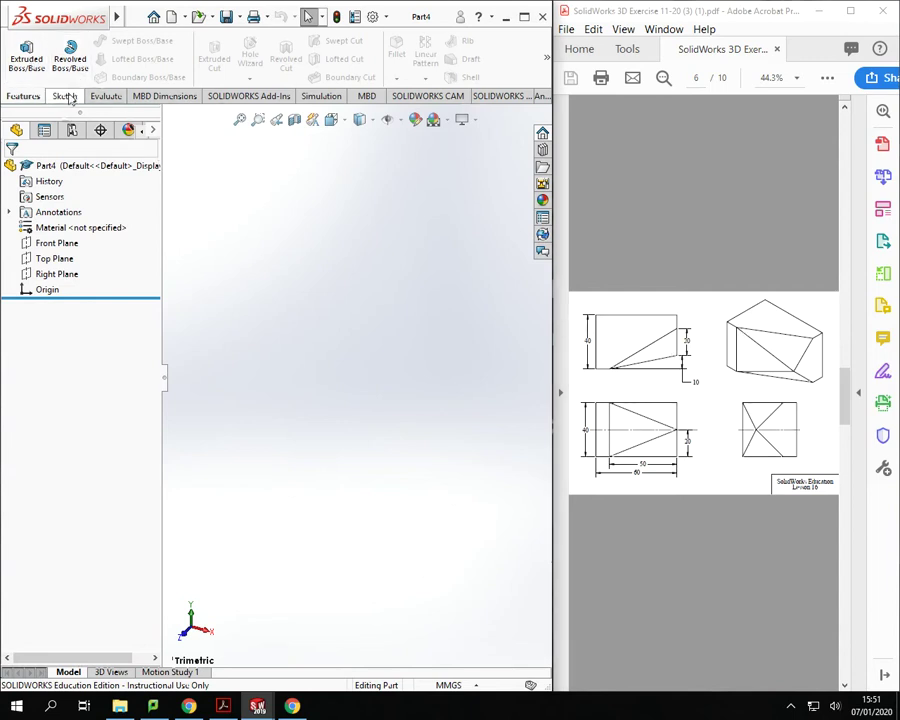
- Open a new empty sketch (Sketch1) on the Front Plane
{"action": "left_click", "coordinate": [56, 243]}
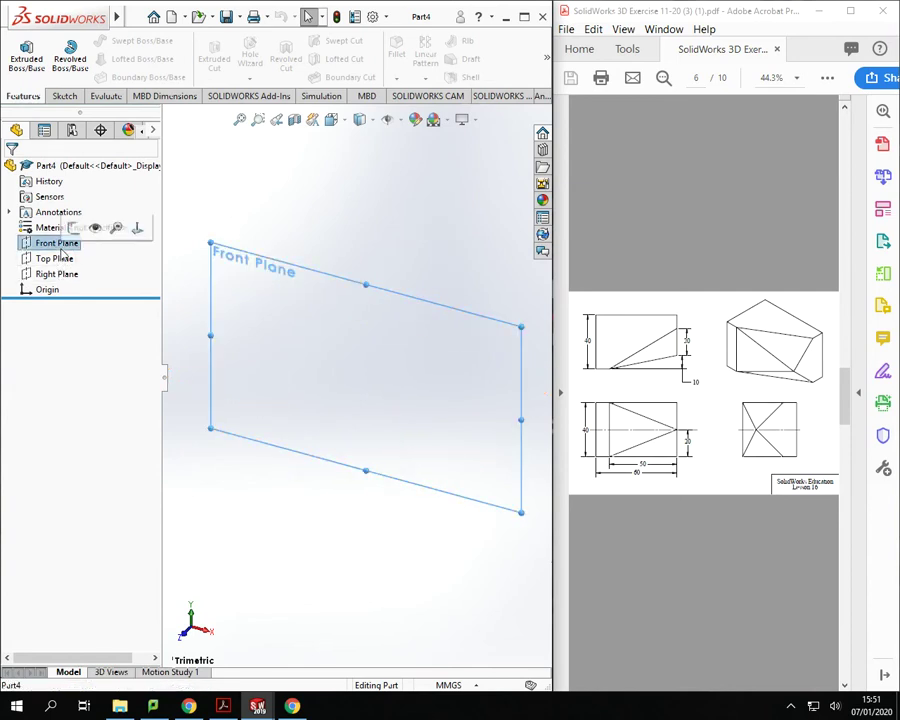
{"action": "left_click", "coordinate": [62, 96]}
{"action": "left_click", "coordinate": [20, 52]}
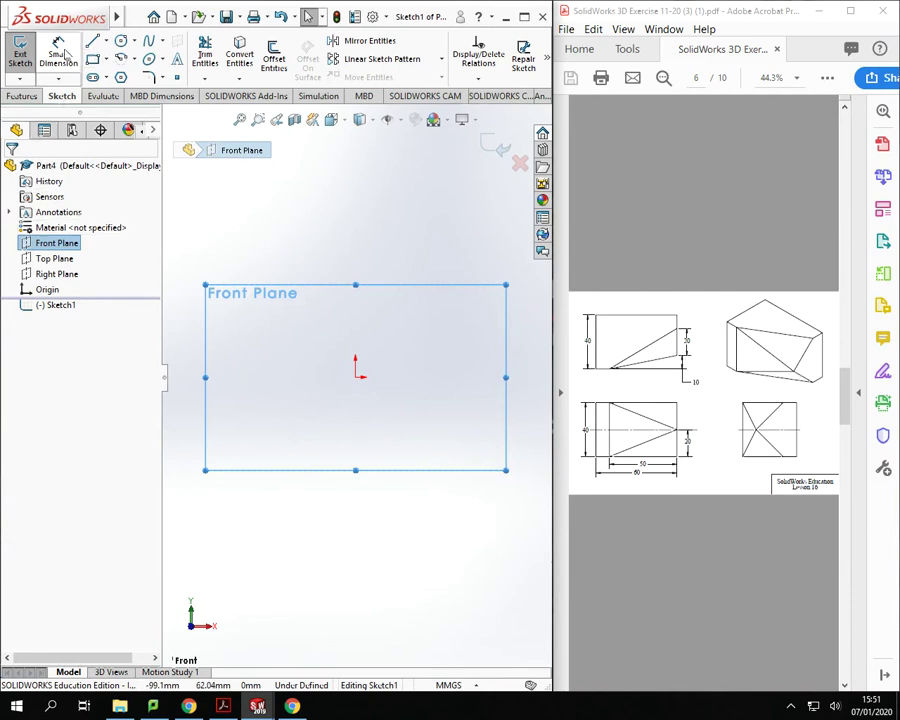
- Draw a closed five-line profile from the origin with a short flat top and a sloping edge
{"action": "left_click", "coordinate": [92, 44]}
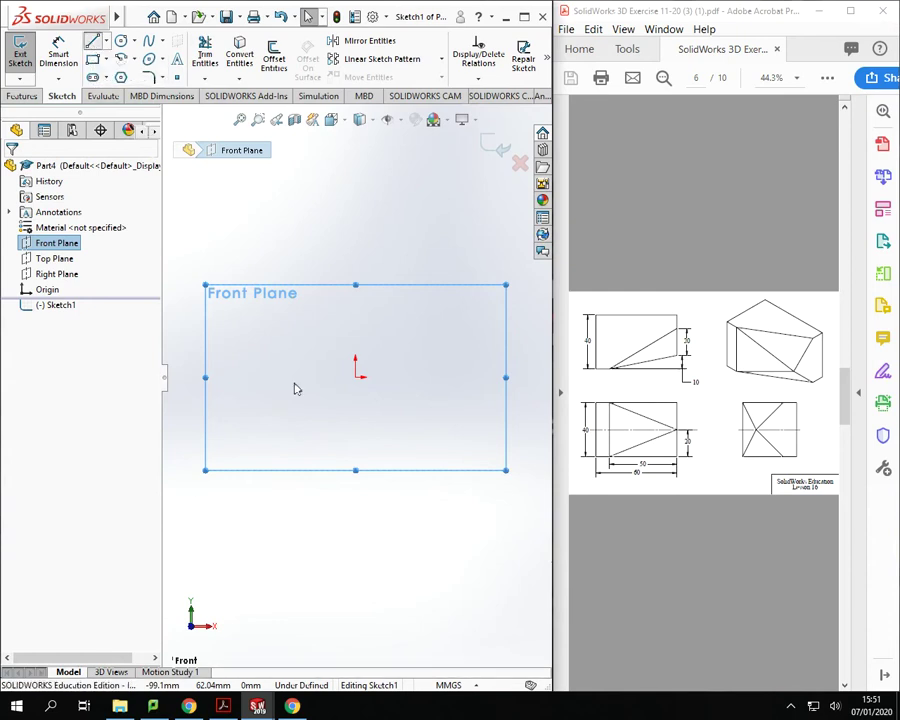
{"action": "left_click", "coordinate": [355, 379]}
{"action": "left_click", "coordinate": [355, 235]}
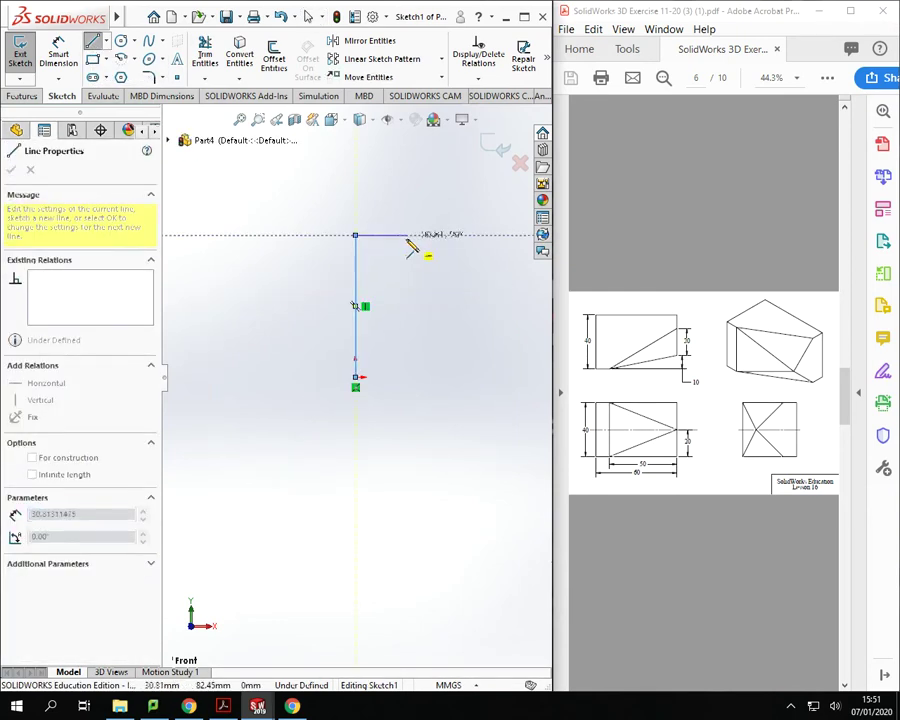
{"action": "left_click", "coordinate": [399, 235]}
{"action": "left_click", "coordinate": [535, 277]}
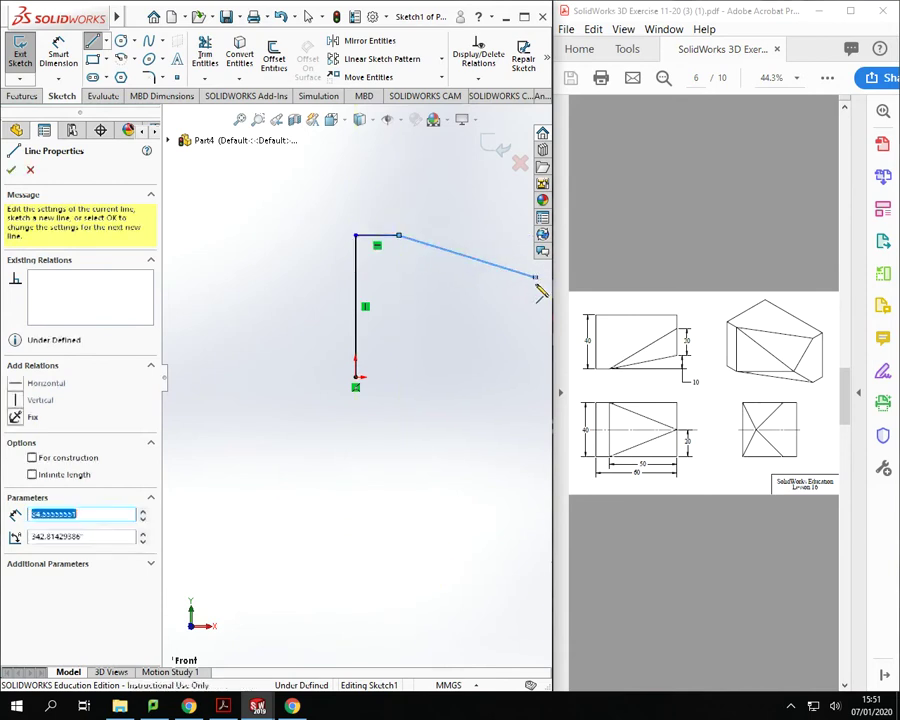
{"action": "left_click", "coordinate": [536, 378]}
{"action": "left_click", "coordinate": [355, 377]}
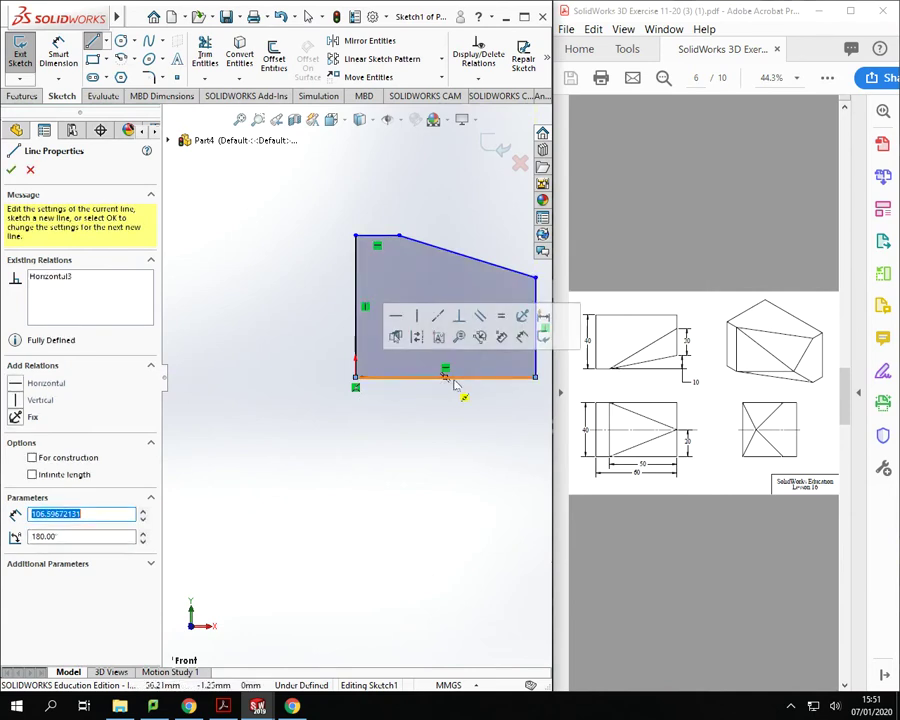
{"action": "key", "text": "f"}
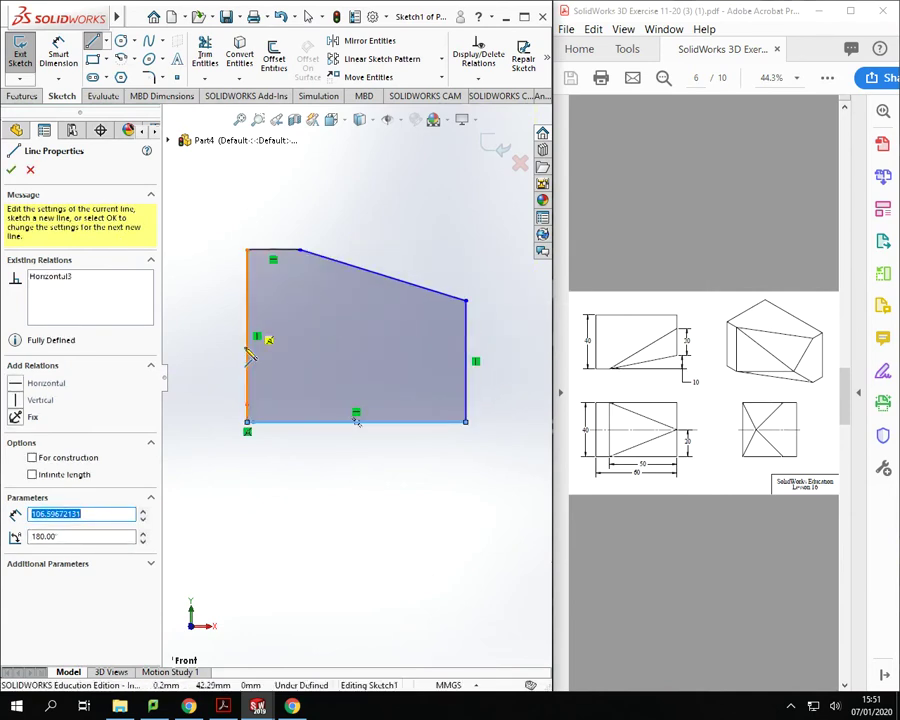
{"action": "key", "text": "Escape"}
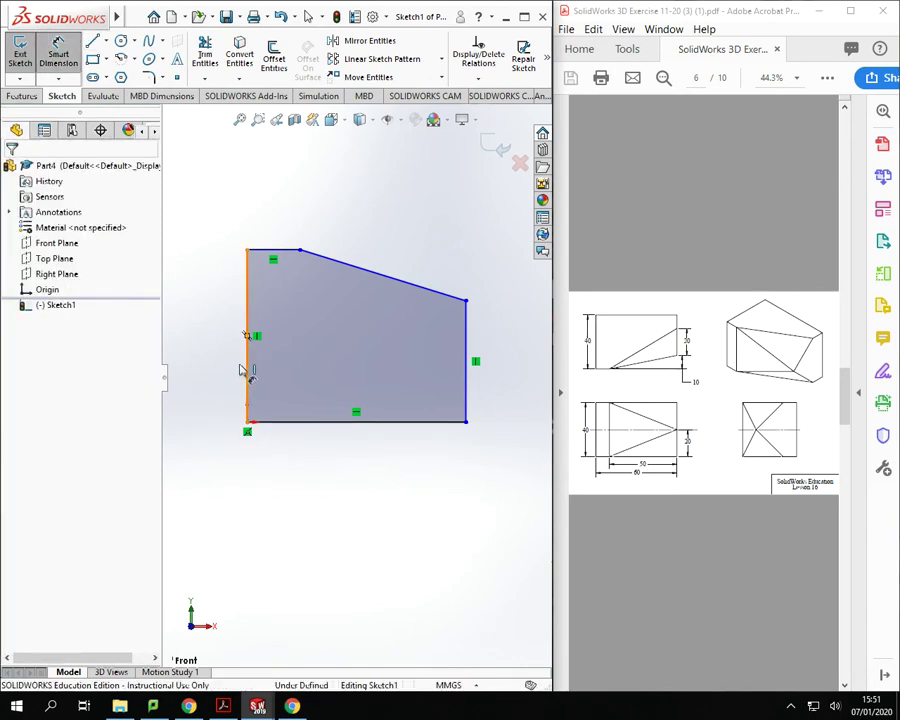
- Dimension the left edge to 40 mm and the bottom width to 60 mm
{"action": "left_click", "coordinate": [245, 370]}
{"action": "left_click", "coordinate": [232, 375]}
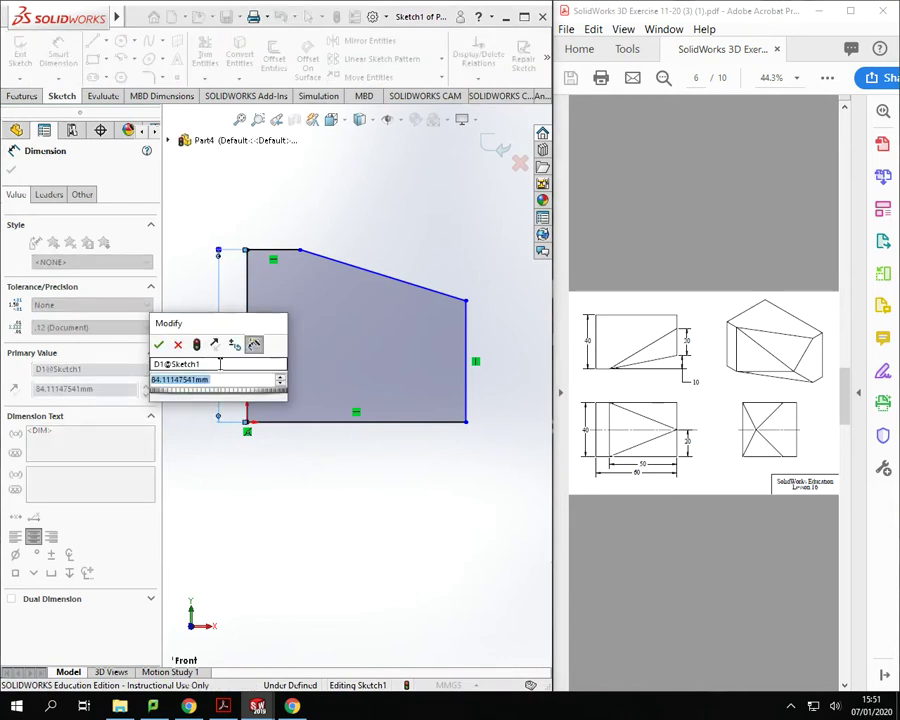
{"action": "type", "text": "40"}
{"action": "key", "text": "Return"}
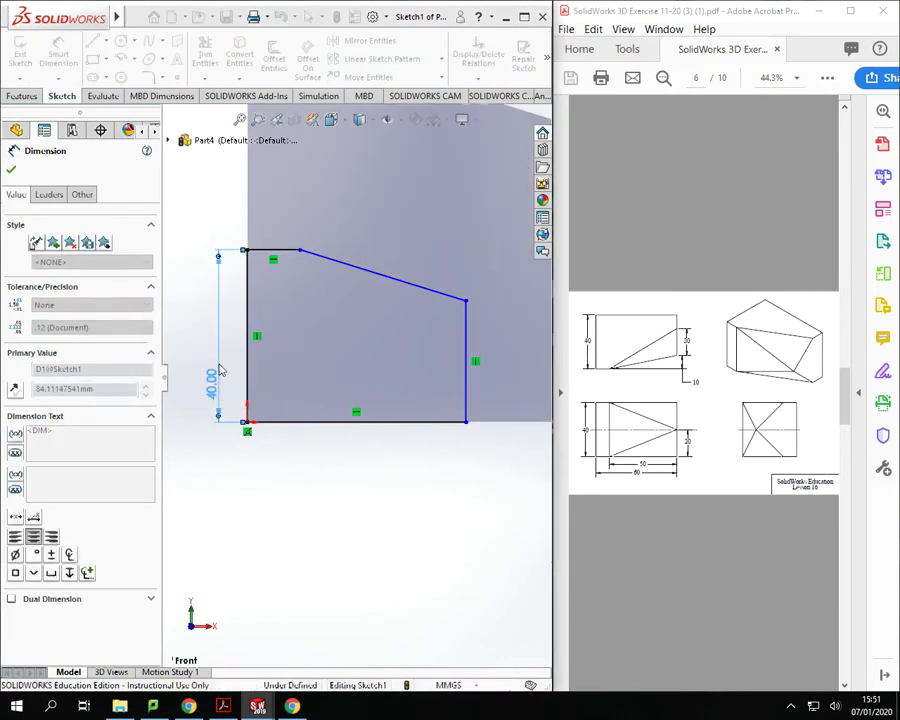
{"action": "left_click", "coordinate": [338, 422]}
{"action": "left_click", "coordinate": [336, 483]}
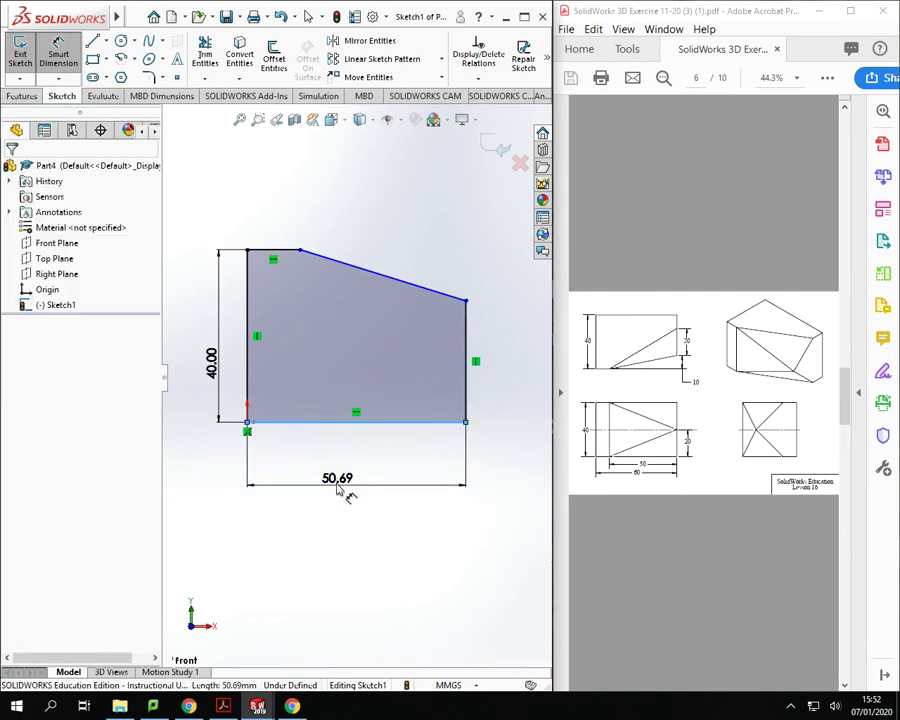
{"action": "type", "text": "60"}
{"action": "key", "text": "Return"}
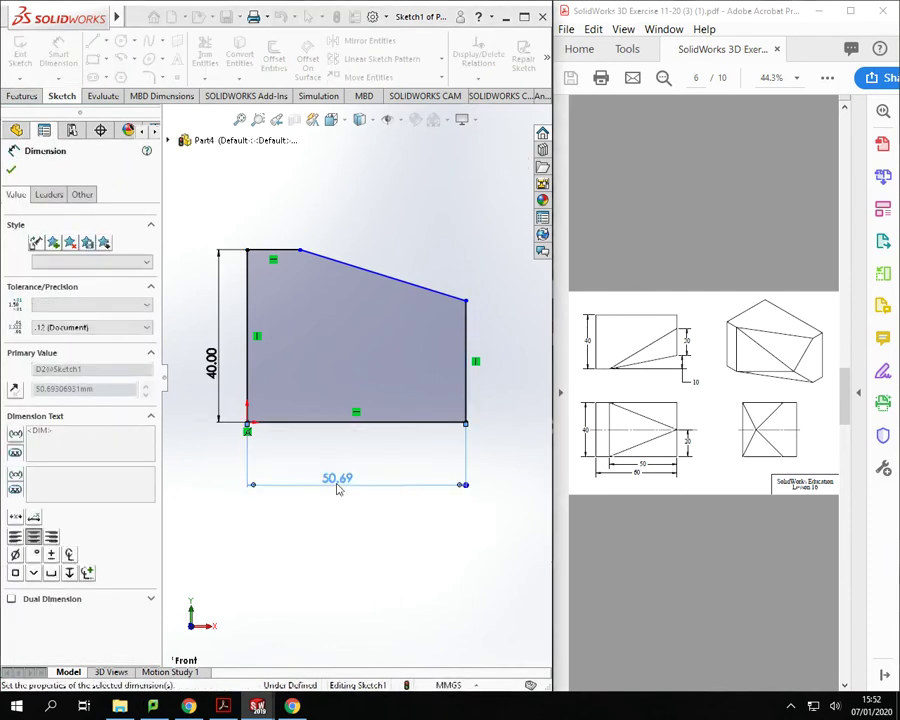
- Dimension the flat top to 10 mm and the right edge to 30 mm, fully defining the sketch
{"action": "left_click", "coordinate": [290, 250]}
{"action": "left_click", "coordinate": [284, 217]}
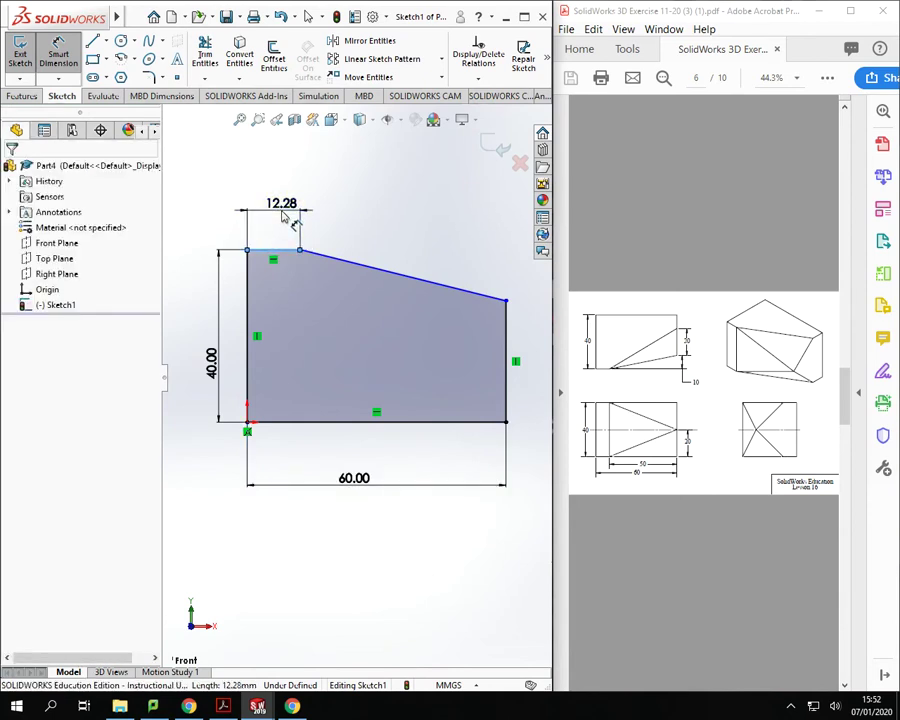
{"action": "type", "text": "10"}
{"action": "key", "text": "Return"}
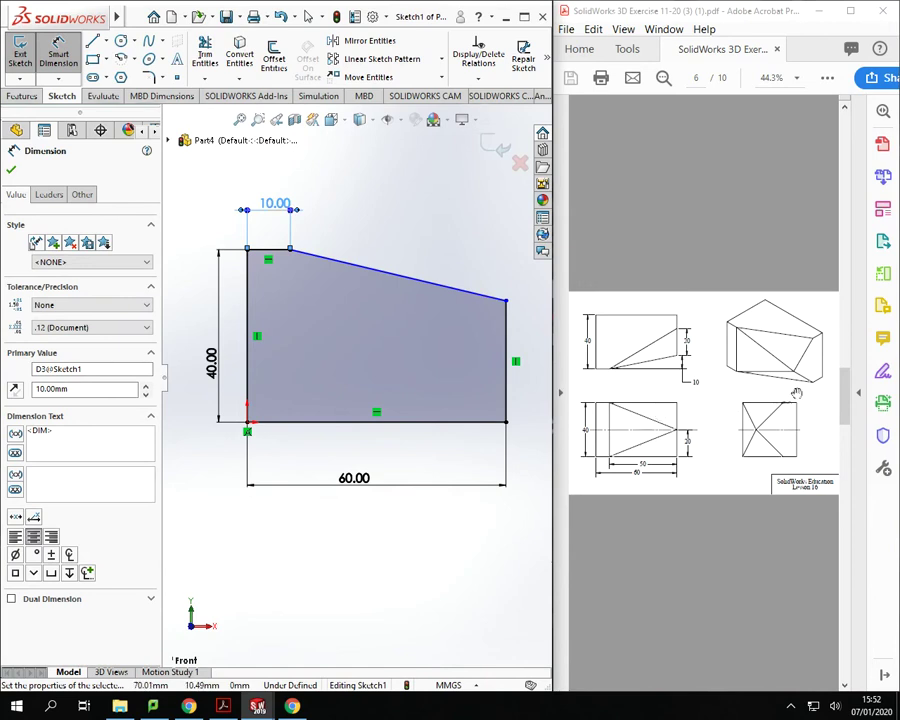
{"action": "left_click", "coordinate": [507, 352]}
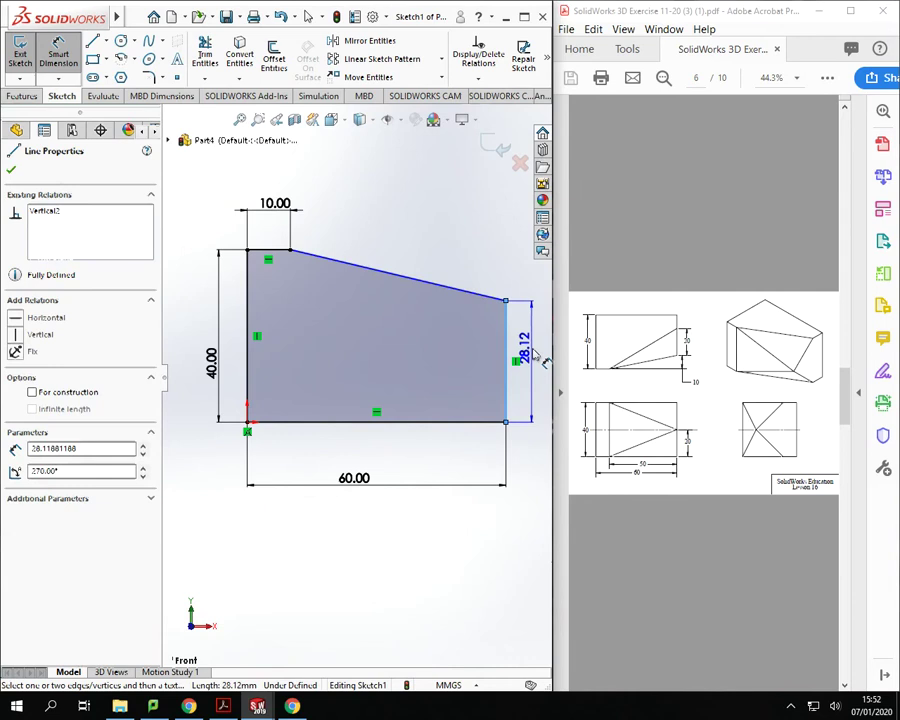
{"action": "left_click", "coordinate": [531, 351]}
{"action": "type", "text": "30"}
{"action": "key", "text": "Return"}
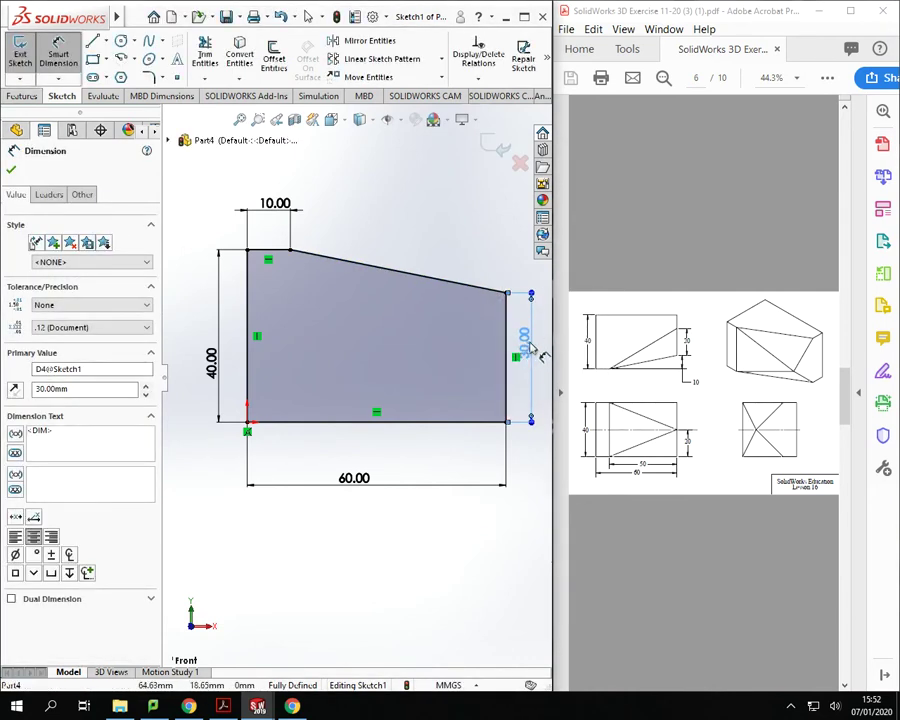
{"action": "left_click", "coordinate": [467, 517]}
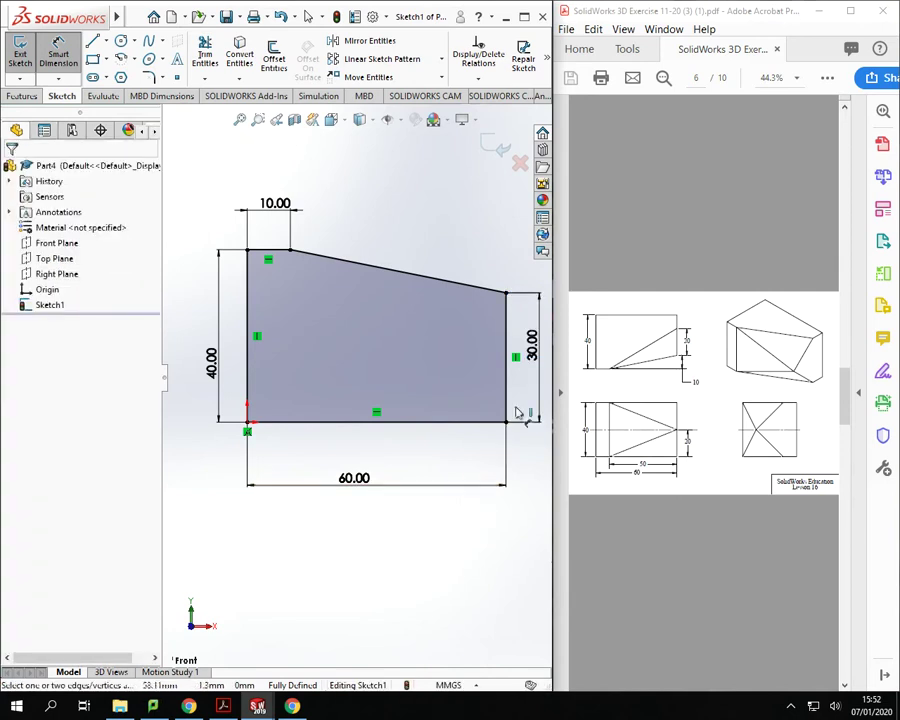
{"action": "key", "text": "z"}
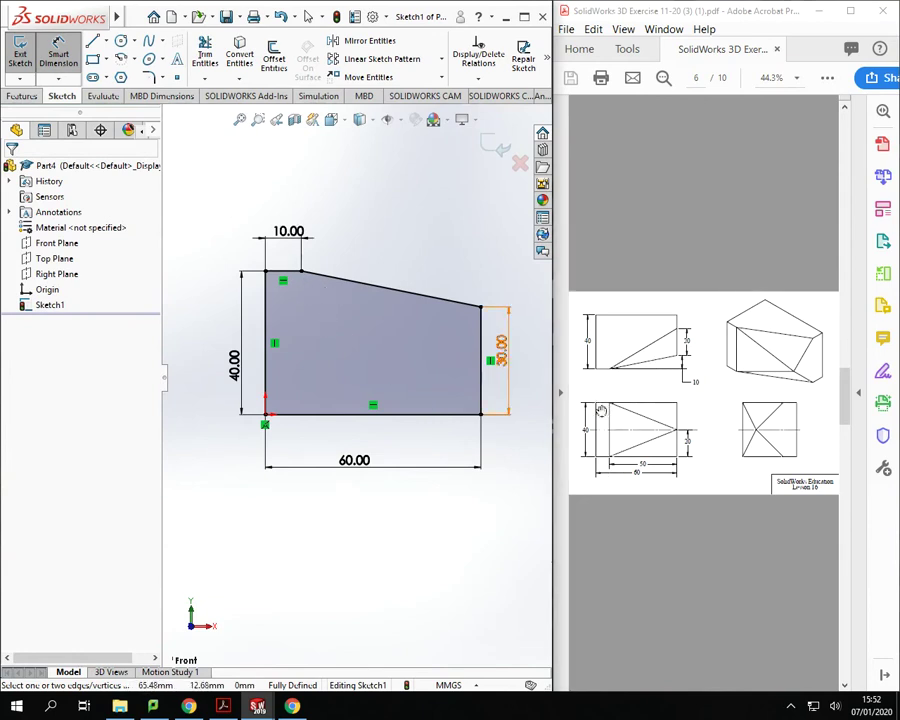
- Extrude the profile 40 mm deep into a solid block (Boss-Extrude1)
{"action": "left_click", "coordinate": [22, 96]}
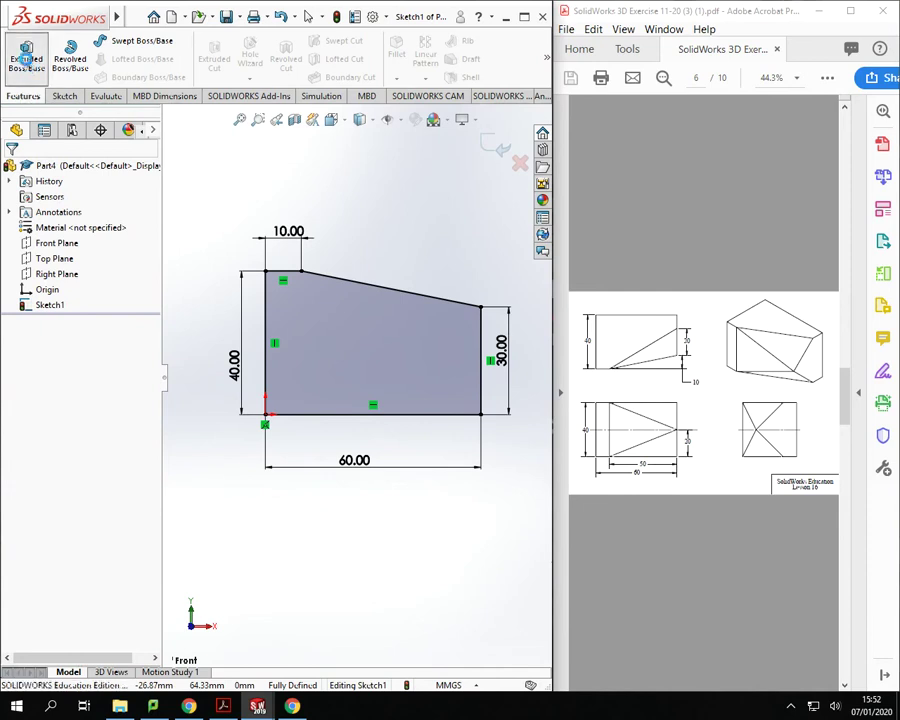
{"action": "left_click", "coordinate": [26, 55]}
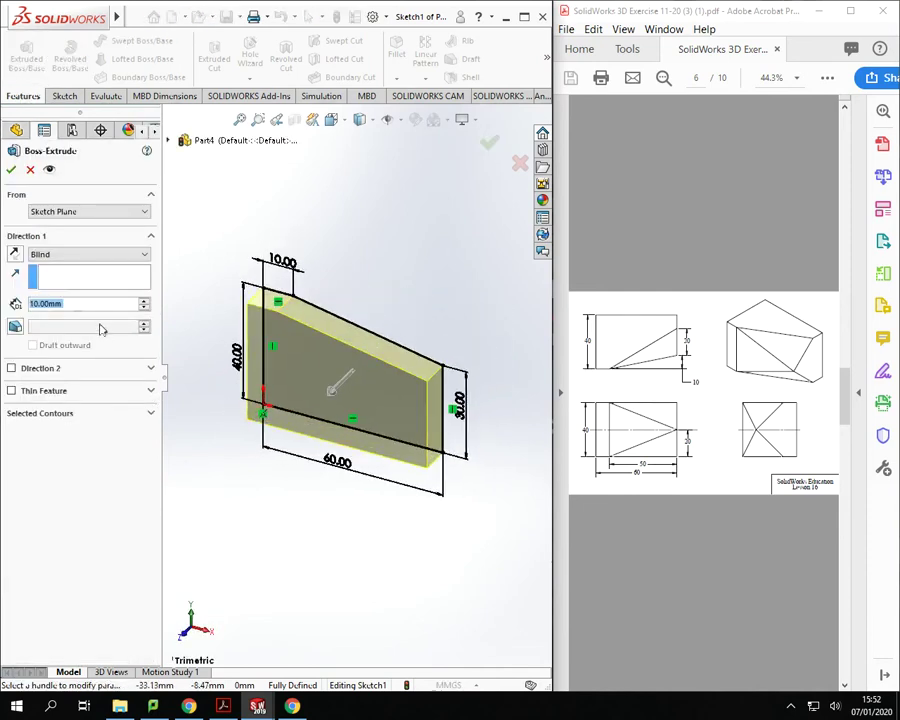
{"action": "type", "text": "40"}
{"action": "key", "text": "Return"}
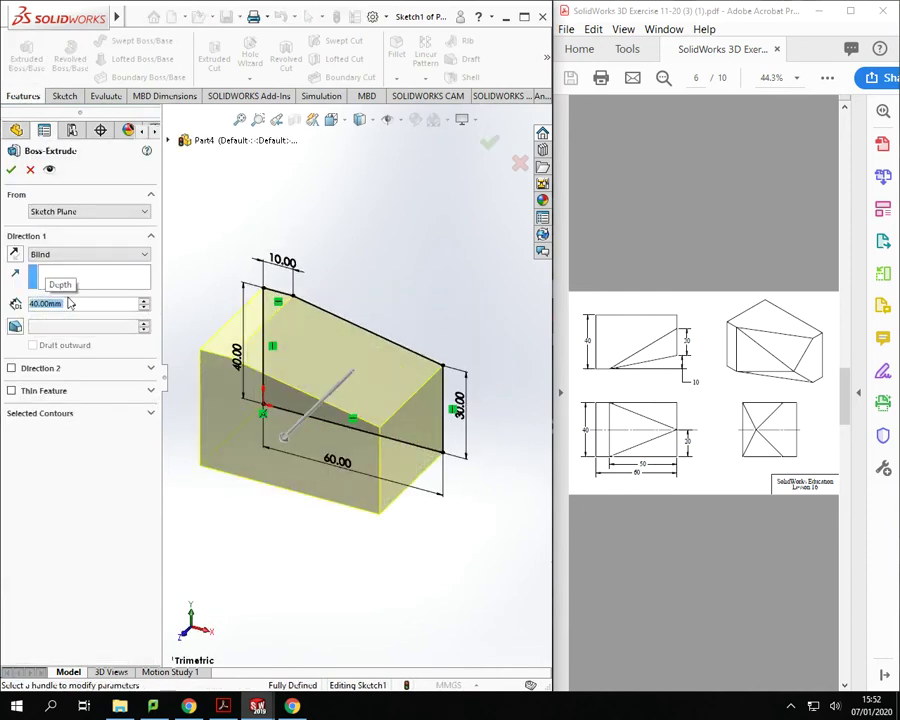
{"action": "left_click", "coordinate": [12, 171]}
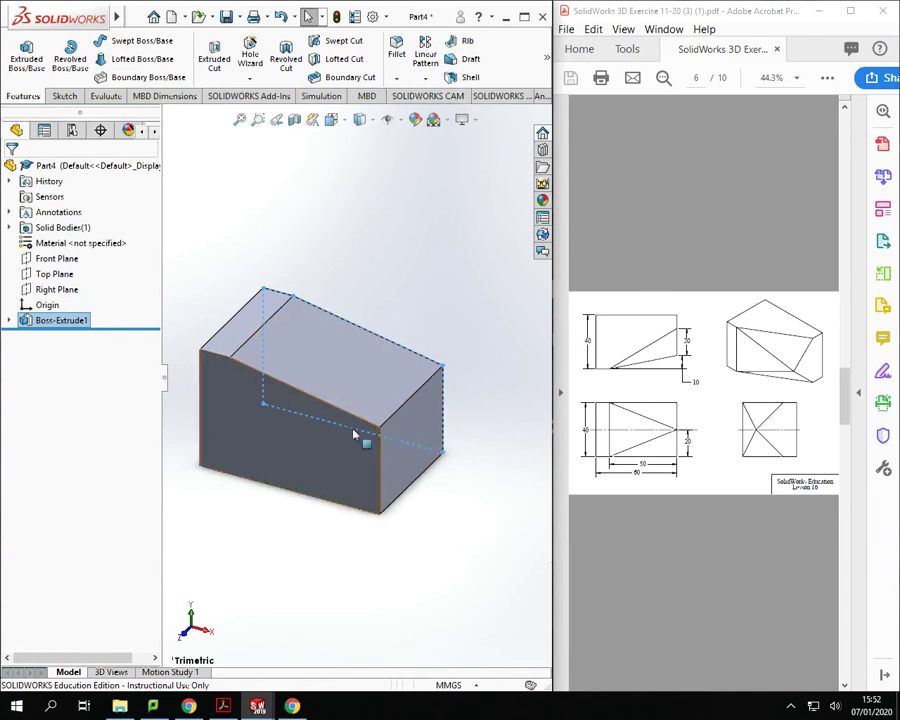
{"action": "left_click", "coordinate": [398, 80]}
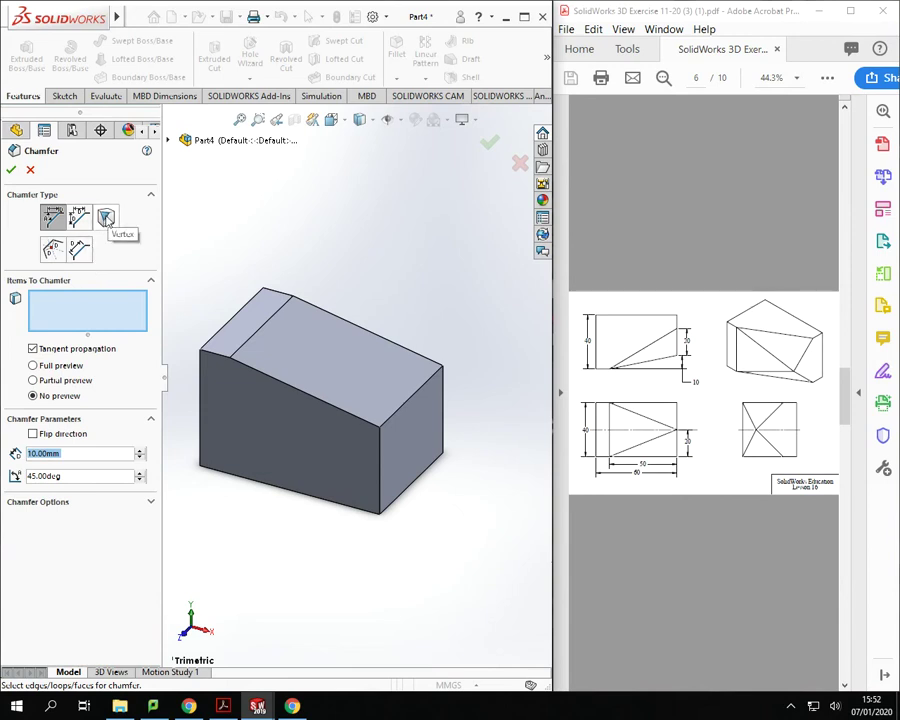
- Set the chamfer to Vertex type and pick the block's top corner vertex
{"action": "left_click", "coordinate": [106, 218]}
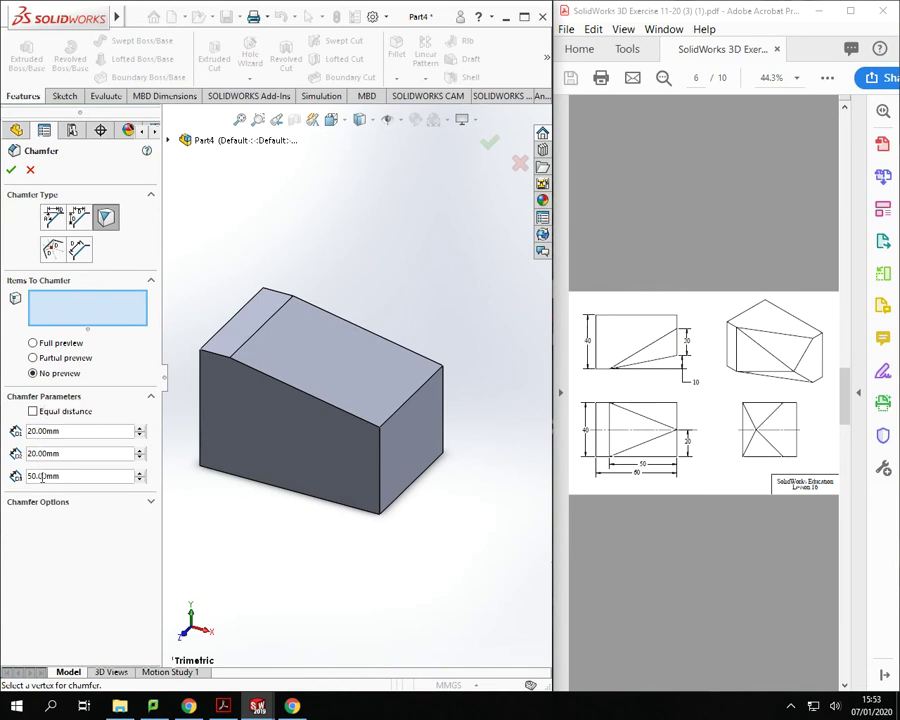
{"action": "left_click", "coordinate": [442, 367]}
{"action": "middle_click_drag", "start_coordinate": [451, 506], "coordinate": [375, 450]}
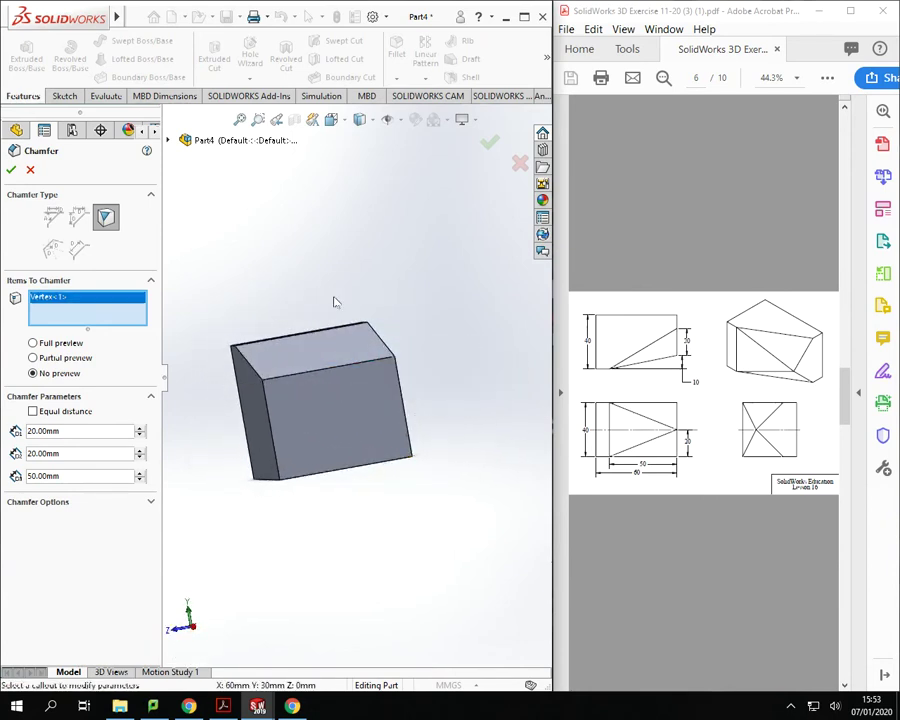
- Reselect the right-hand top corner and orbit to show the top and right faces
{"action": "left_click", "coordinate": [363, 323]}
{"action": "left_click", "coordinate": [396, 358]}
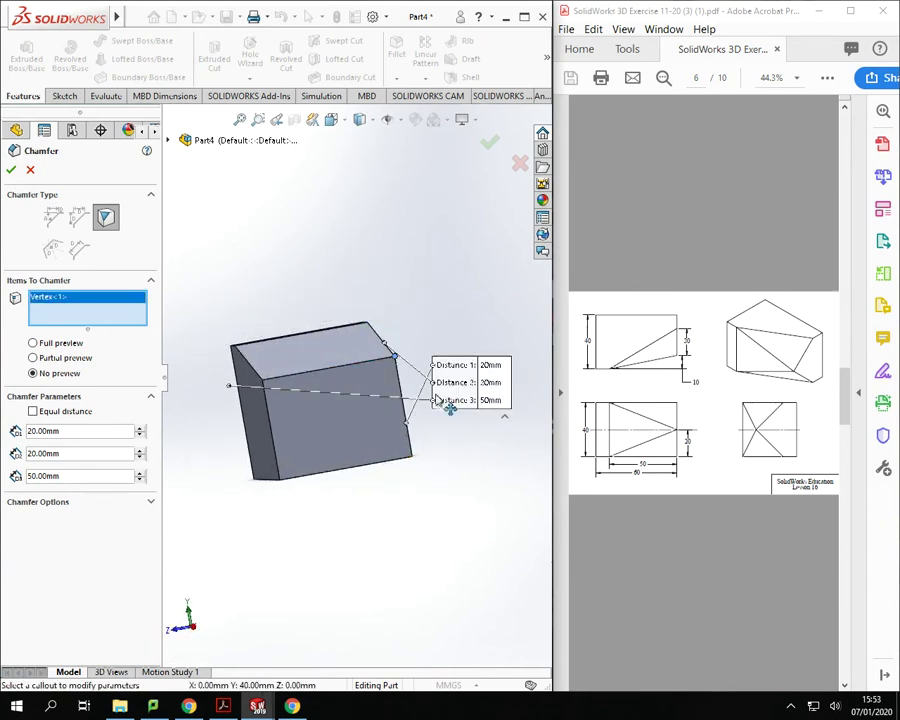
{"action": "left_click_drag", "start_coordinate": [446, 356], "coordinate": [309, 235]}
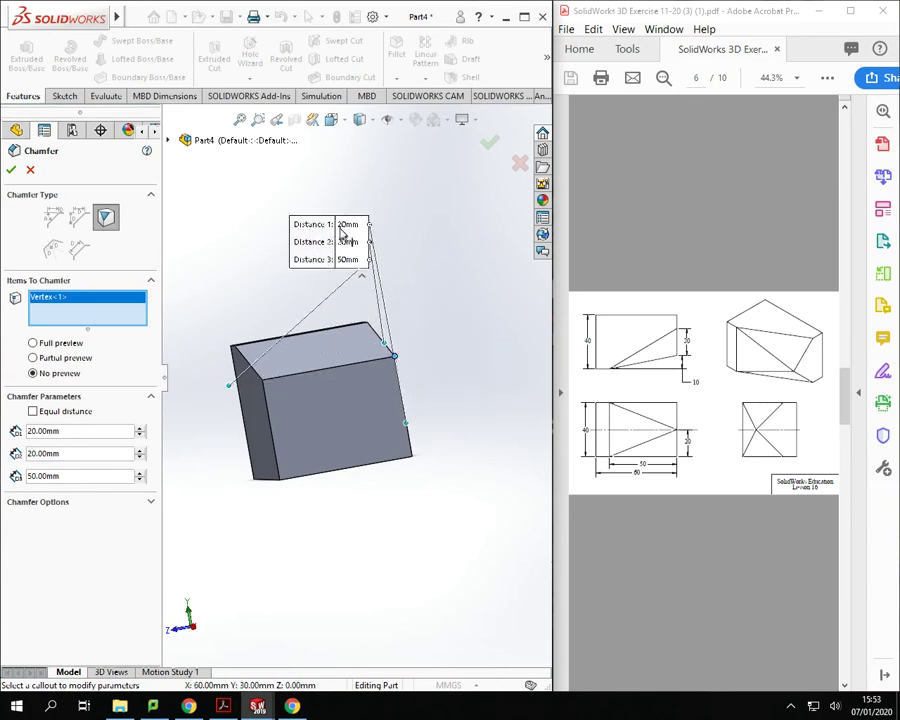
{"action": "middle_click_drag", "start_coordinate": [418, 324], "coordinate": [382, 426]}
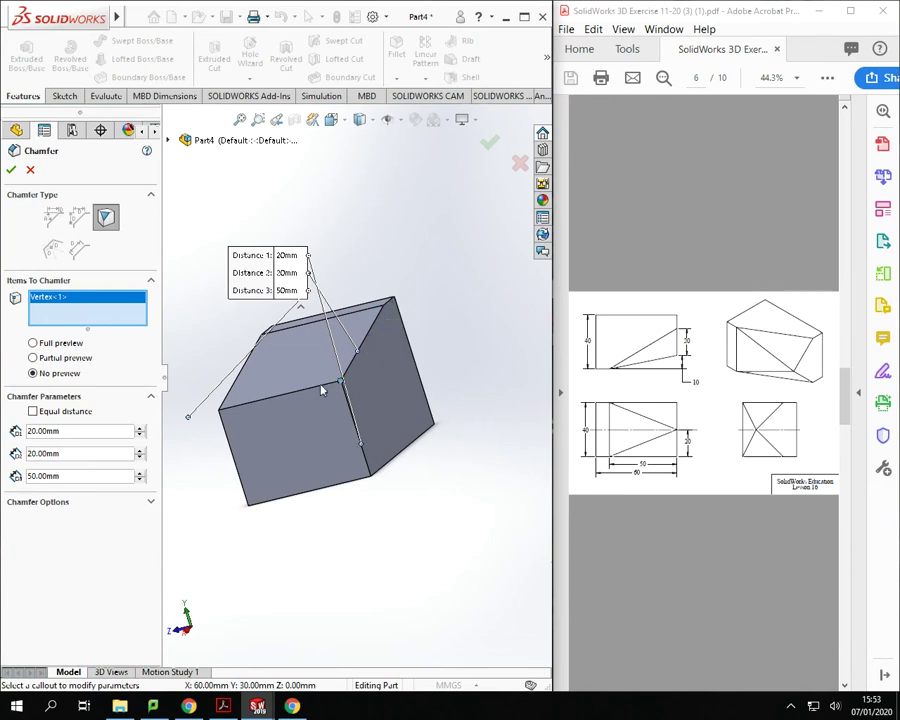
- Set the third distance to 20 mm and the second to 50 mm, then apply Chamfer1
{"action": "left_click", "coordinate": [289, 290]}
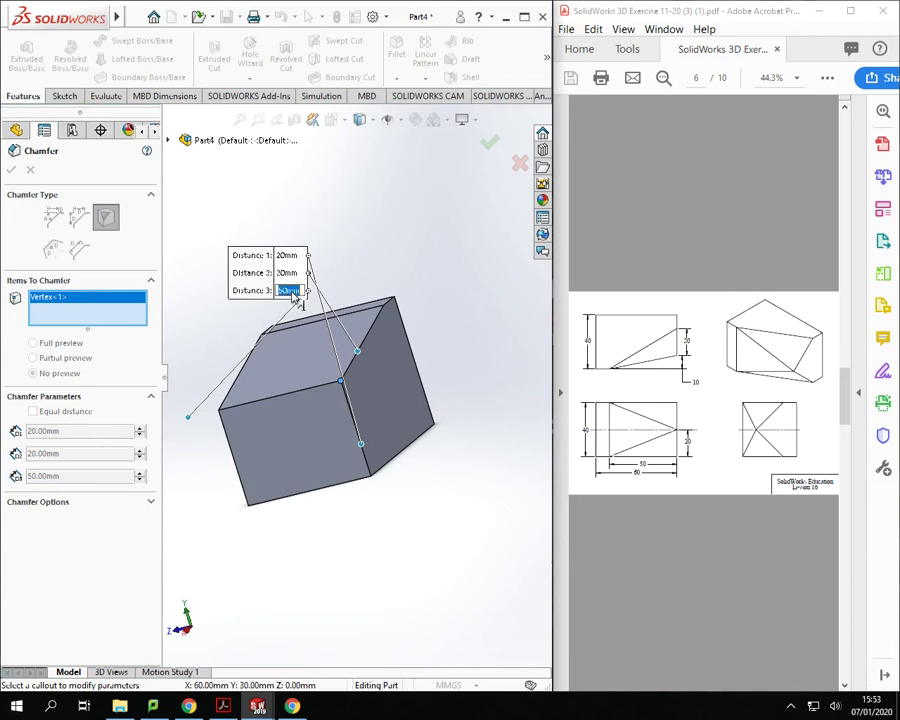
{"action": "type", "text": "20"}
{"action": "key", "text": "Return"}
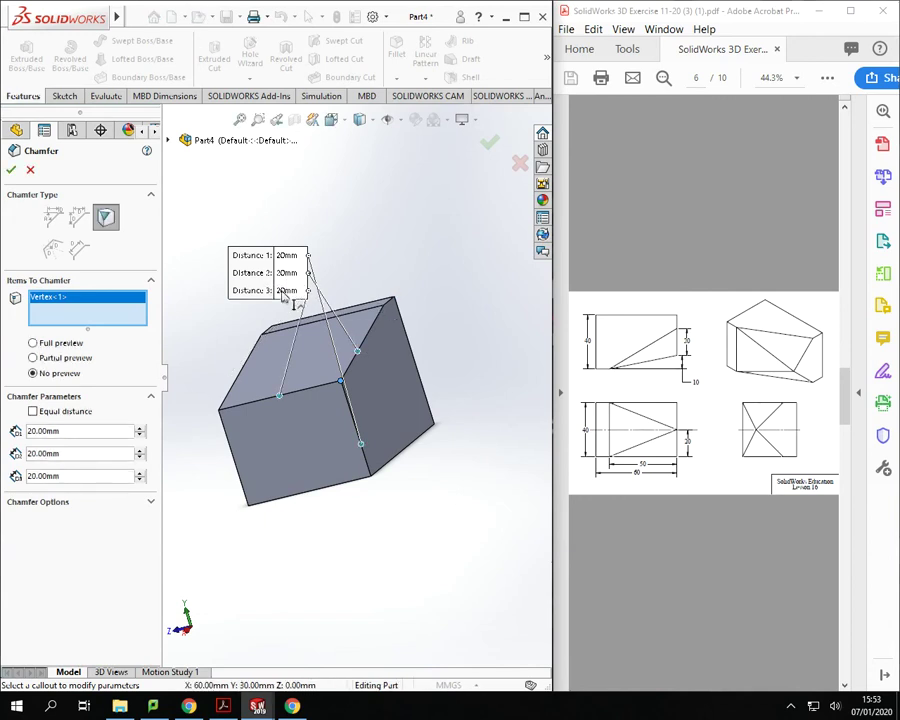
{"action": "left_click", "coordinate": [288, 273]}
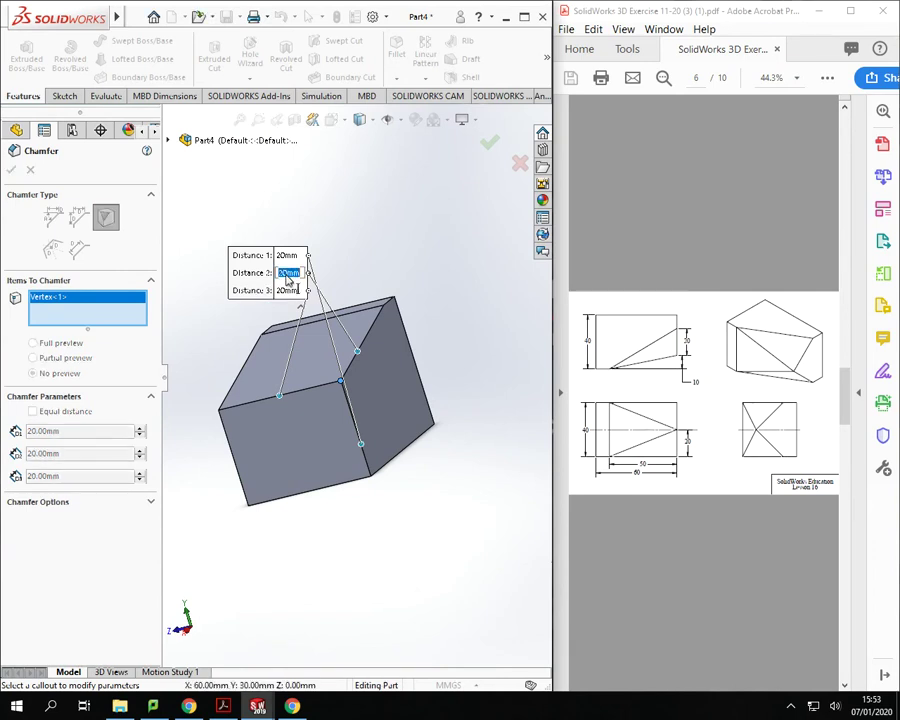
{"action": "type", "text": "50"}
{"action": "key", "text": "Return"}
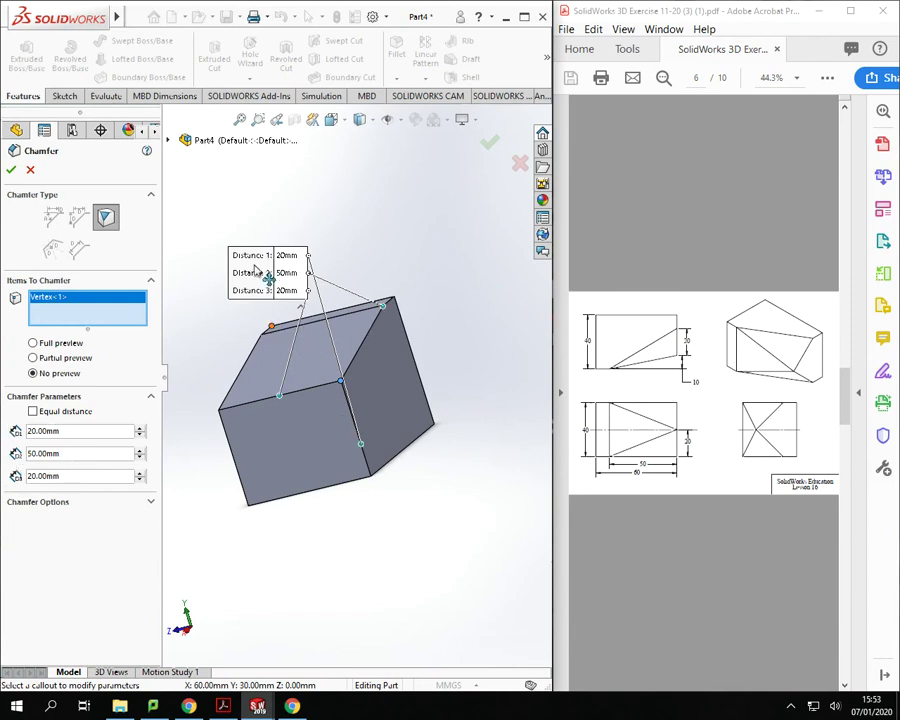
{"action": "left_click_drag", "start_coordinate": [226, 266], "coordinate": [252, 273]}
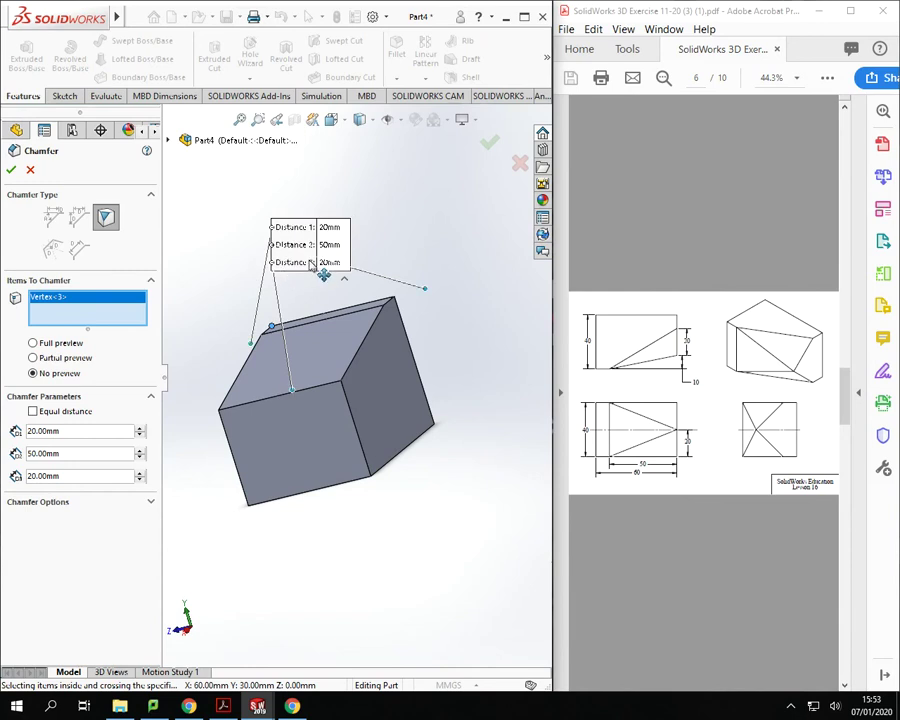
{"action": "left_click", "coordinate": [340, 383]}
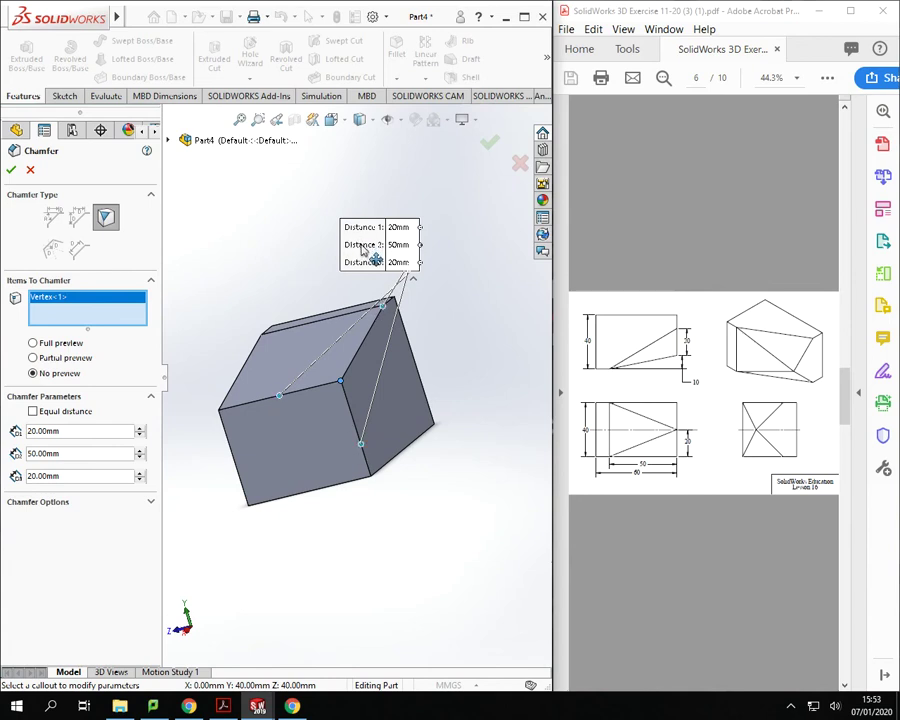
{"action": "left_click_drag", "start_coordinate": [368, 246], "coordinate": [194, 263]}
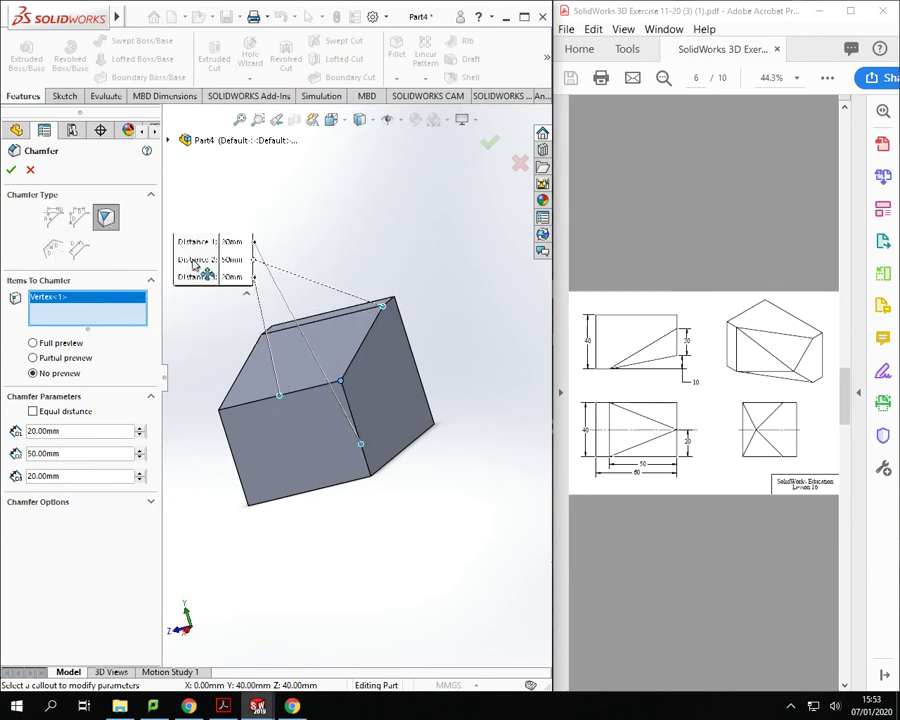
{"action": "left_click", "coordinate": [488, 146]}
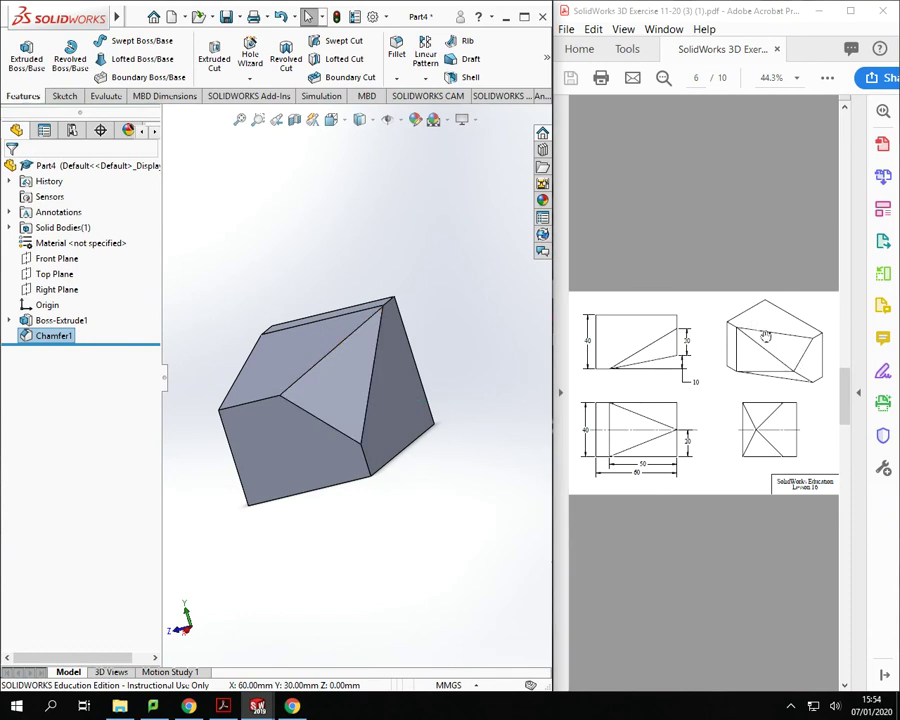
- Inspect the new chamfer and start a second chamfer feature
{"action": "middle_click_drag", "start_coordinate": [320, 430], "coordinate": [357, 558]}
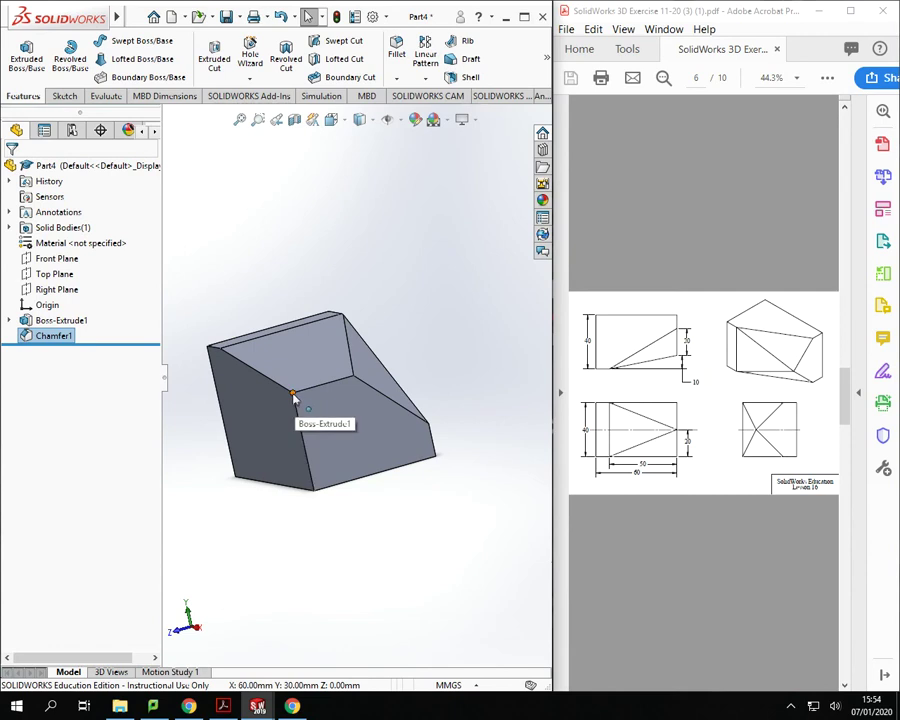
{"action": "left_click", "coordinate": [397, 78]}
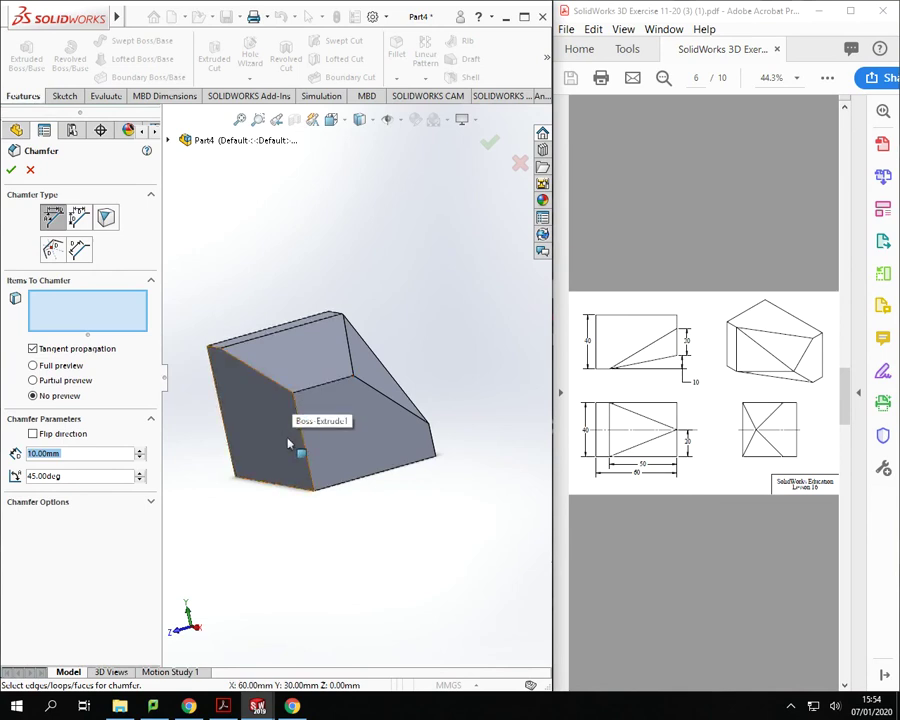
{"action": "middle_click_drag", "start_coordinate": [288, 445], "coordinate": [250, 400]}
- Vertex-chamfer the second corner with third distance 50 mm and second distance 20 mm
{"action": "left_click", "coordinate": [106, 218]}
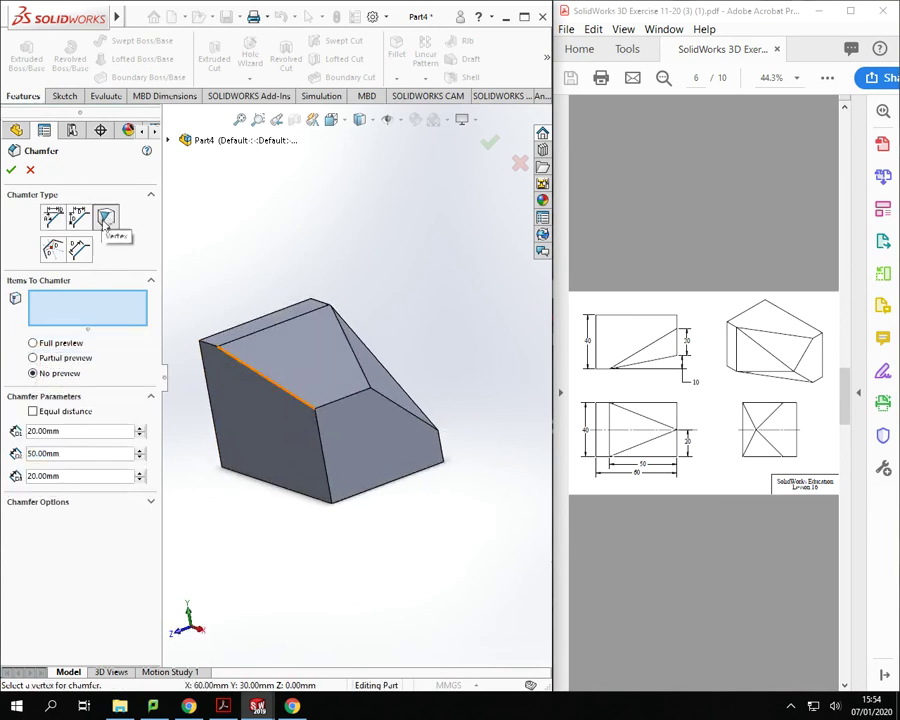
{"action": "left_click", "coordinate": [315, 410]}
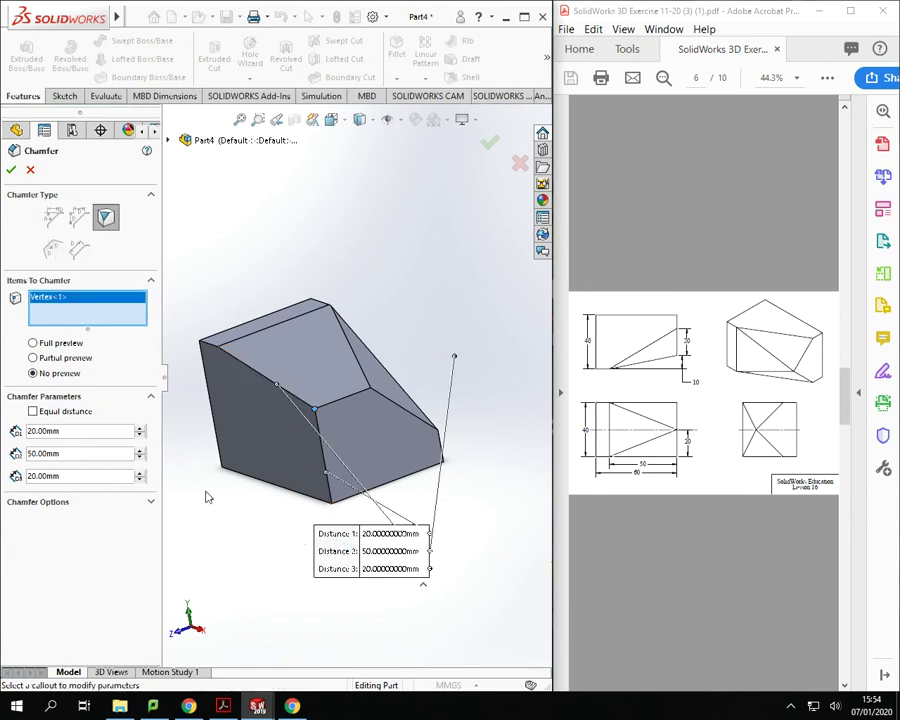
{"action": "left_click_drag", "start_coordinate": [332, 532], "coordinate": [182, 272]}
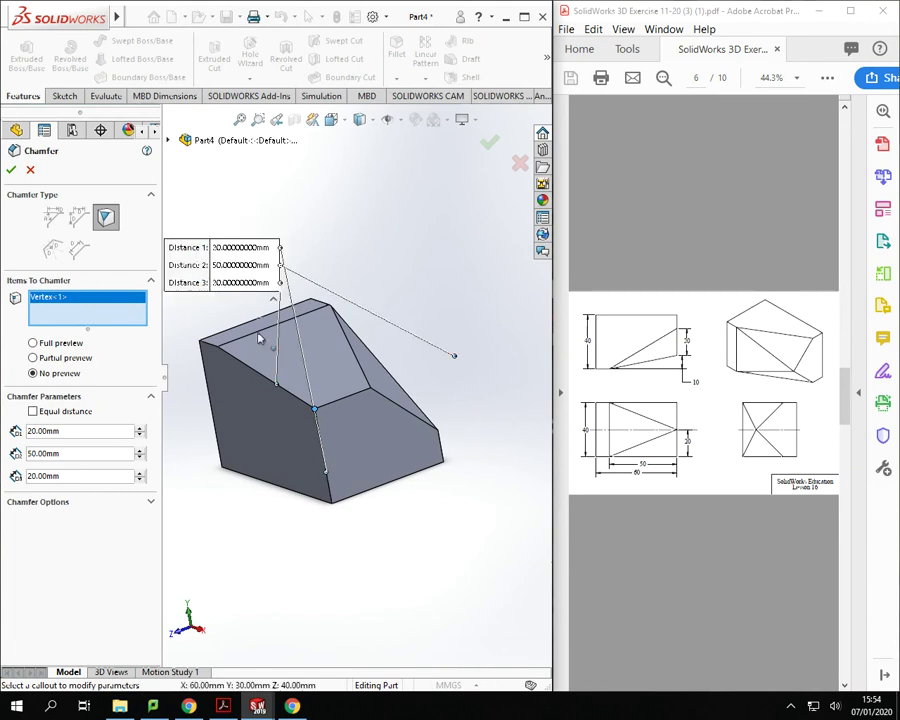
{"action": "left_click", "coordinate": [245, 283]}
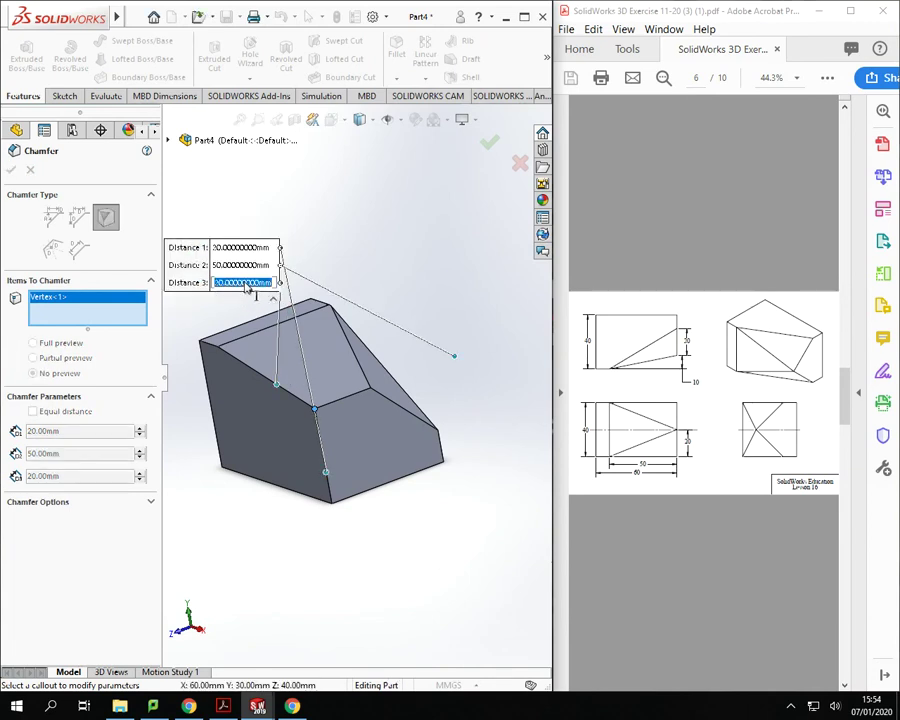
{"action": "type", "text": "50"}
{"action": "key", "text": "Return"}
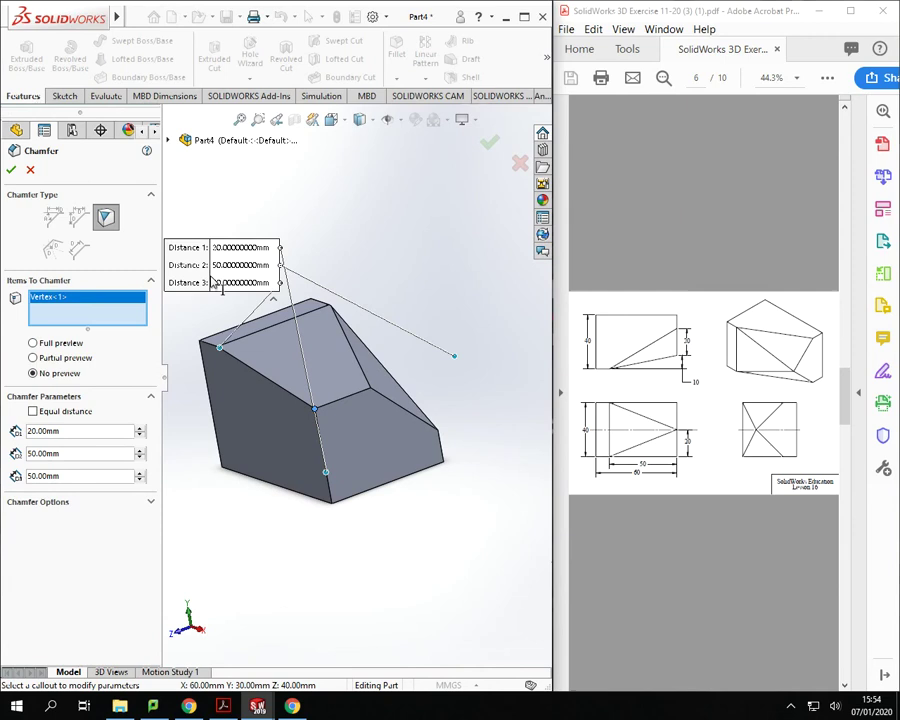
{"action": "left_click", "coordinate": [248, 266]}
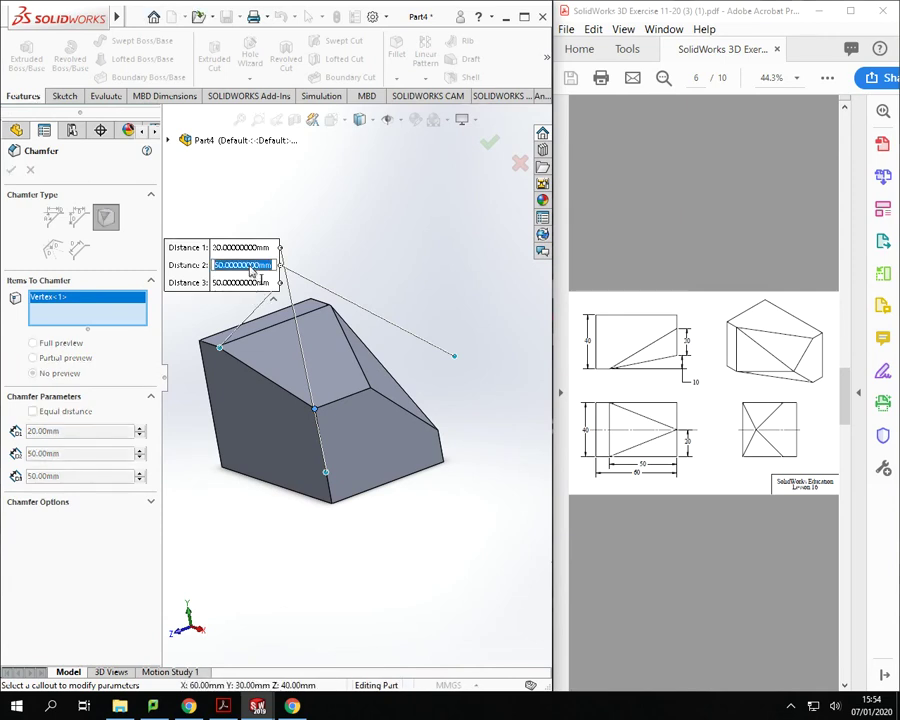
{"action": "type", "text": "20"}
{"action": "key", "text": "Return"}
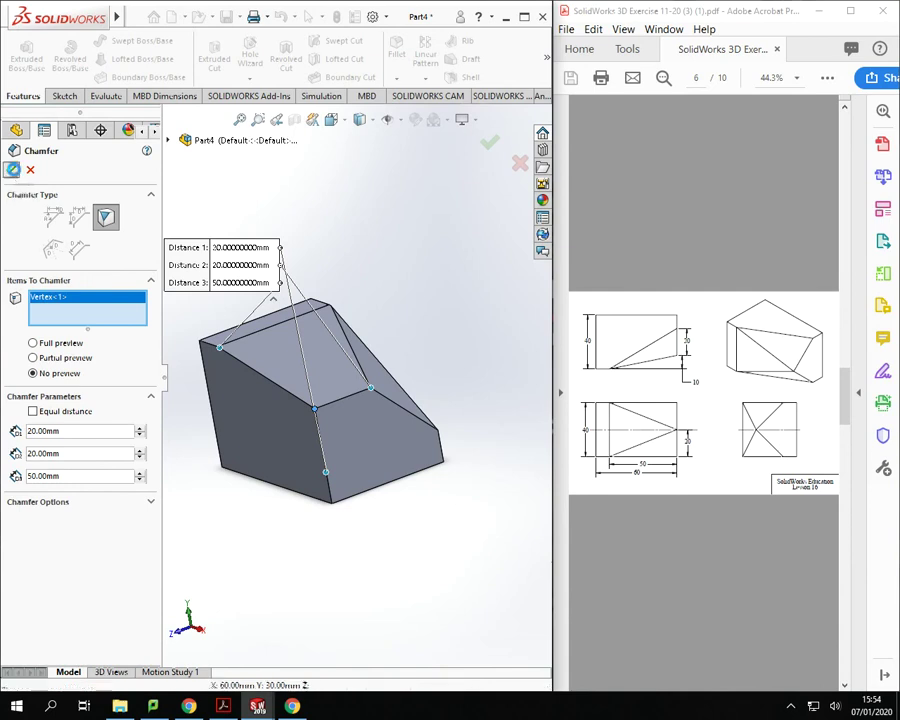
{"action": "left_click", "coordinate": [11, 169]}
- Switch the finished twice-chamfered block to the isometric orientation
{"action": "middle_click_drag", "start_coordinate": [440, 388], "coordinate": [458, 406]}
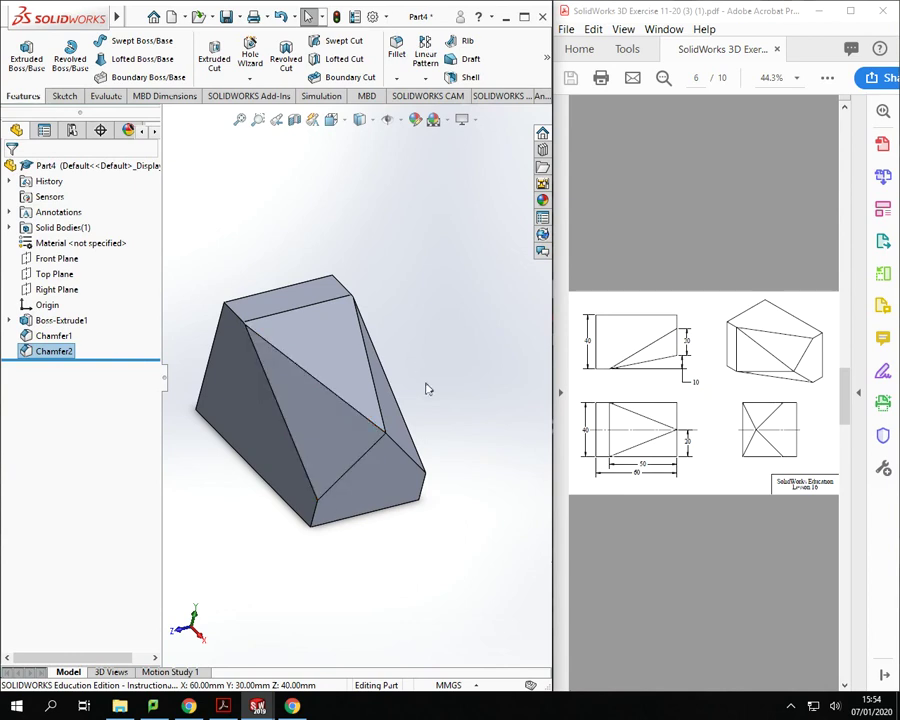
{"action": "key", "text": "space"}
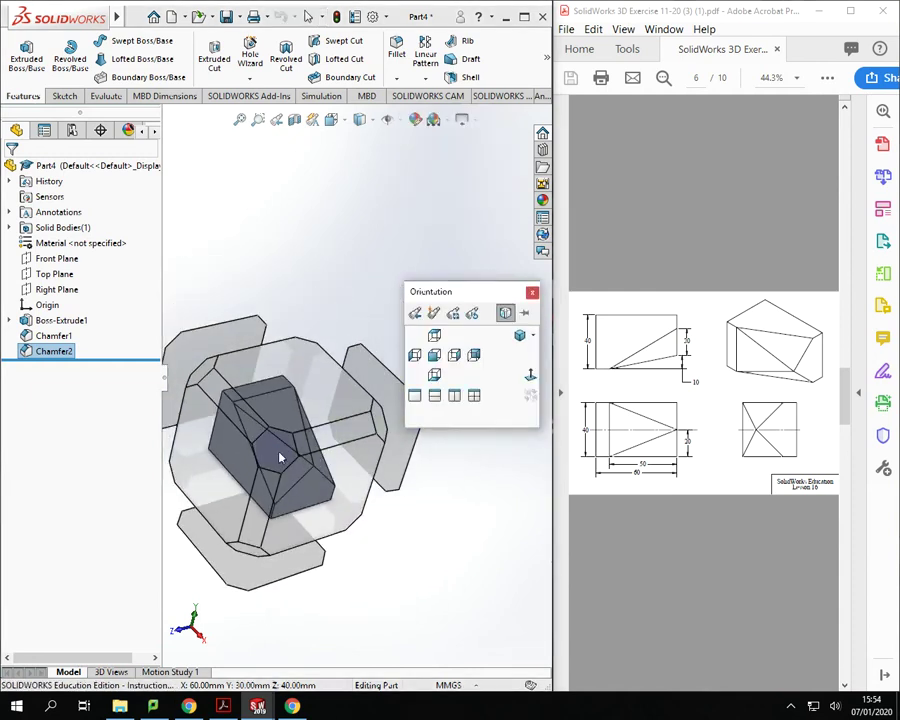
{"action": "left_click", "coordinate": [326, 483]}
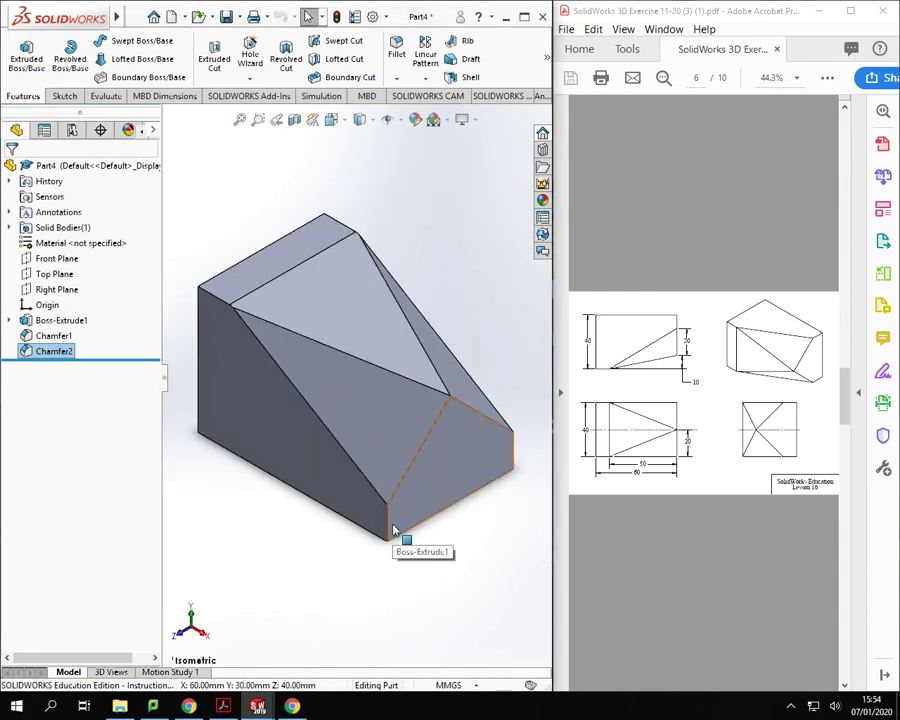